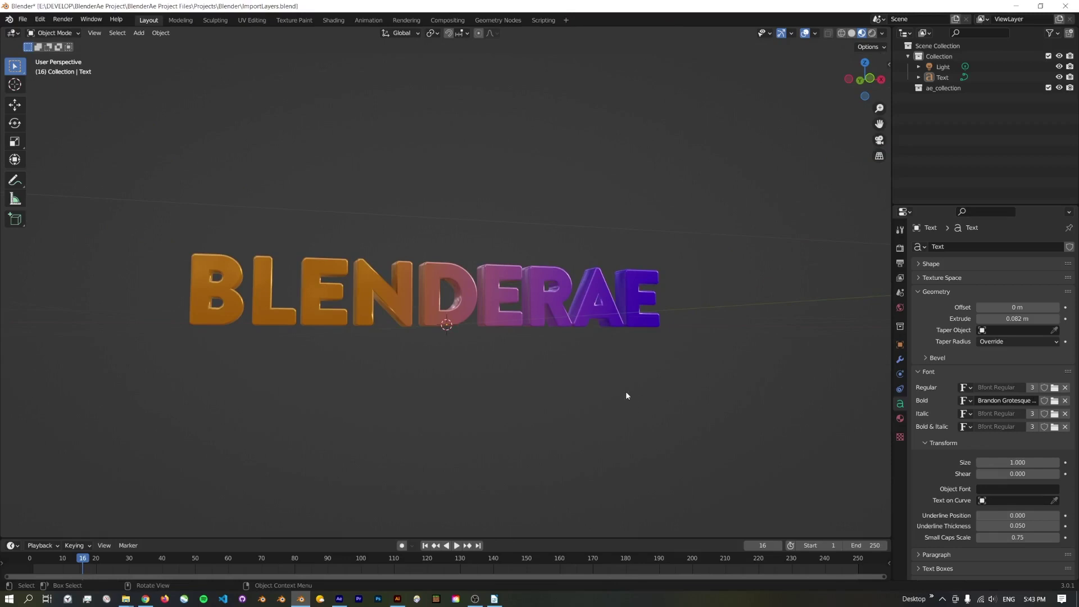
Open the BlenderAe sidebar panel beside the BLENDERAE text and run Import Layers to connect to After Effects
middle_click_drag(626, 393, 654, 391)
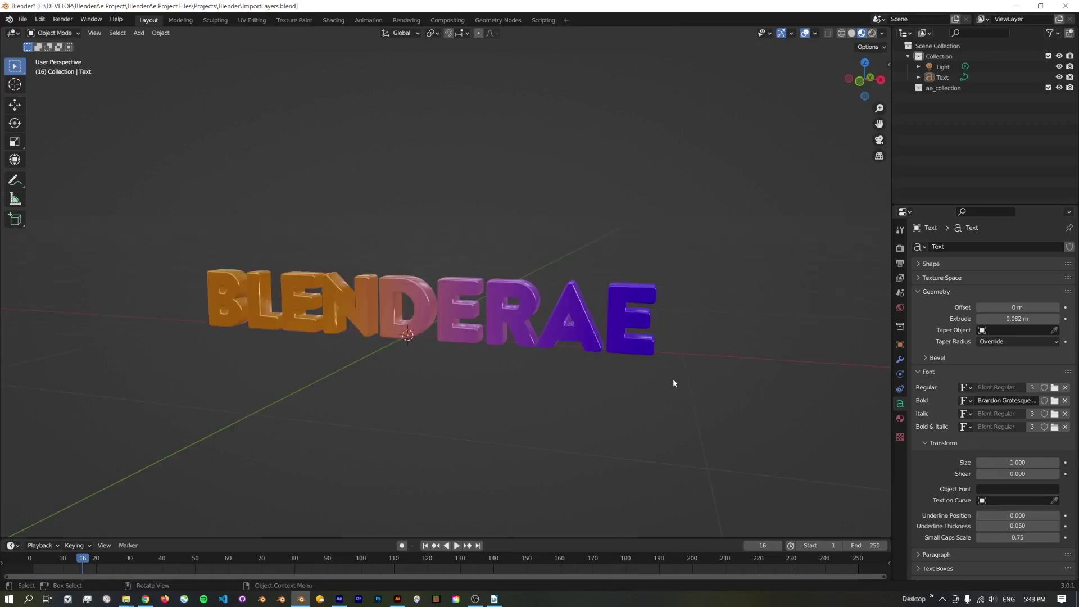
key("n")
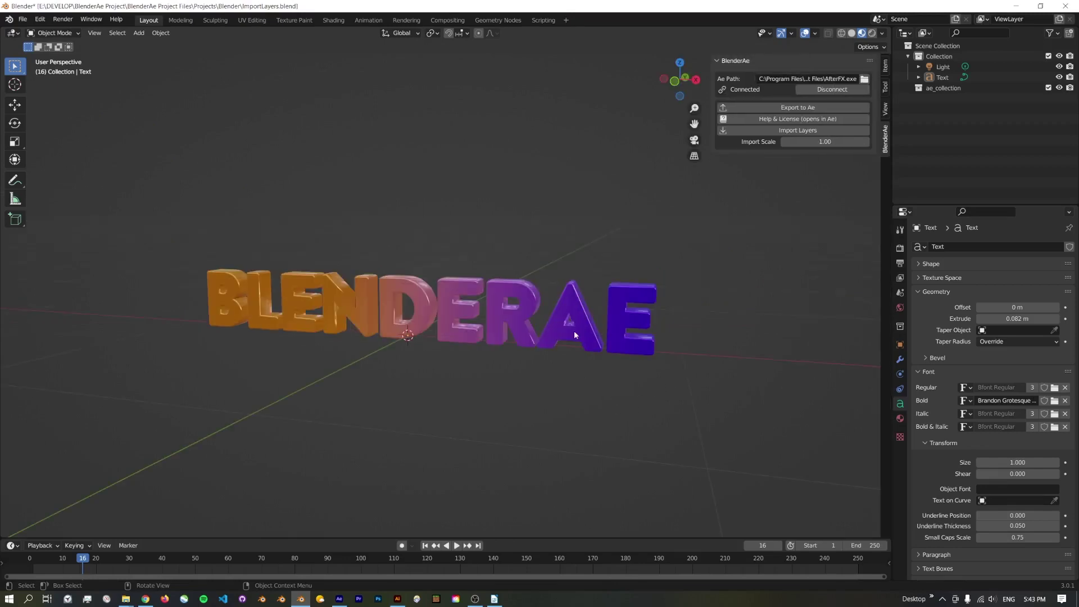
middle_click_drag(696, 393, 742, 382)
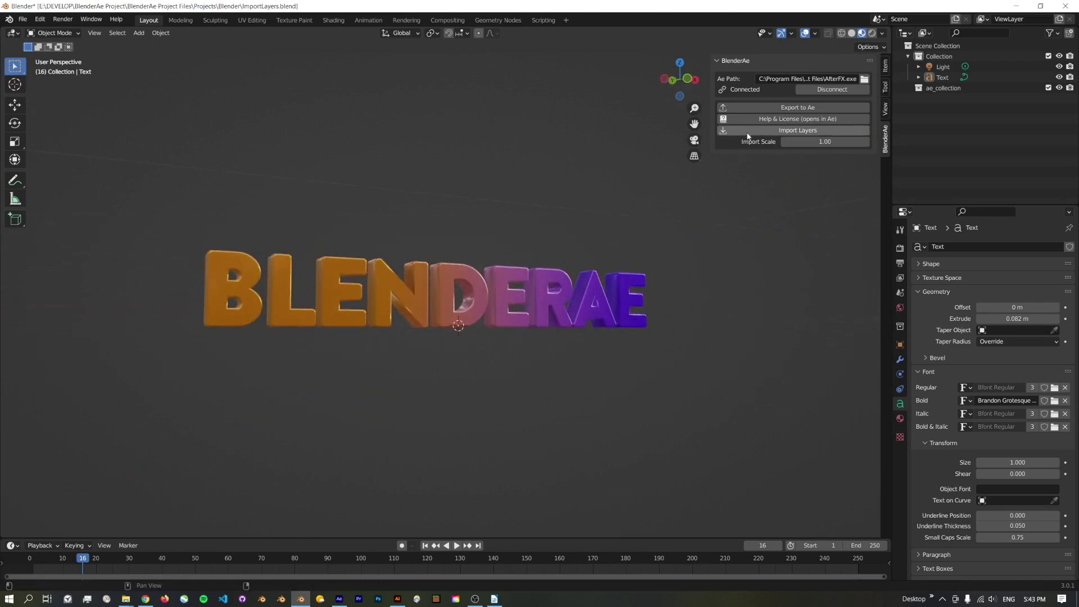
left_click(832, 130)
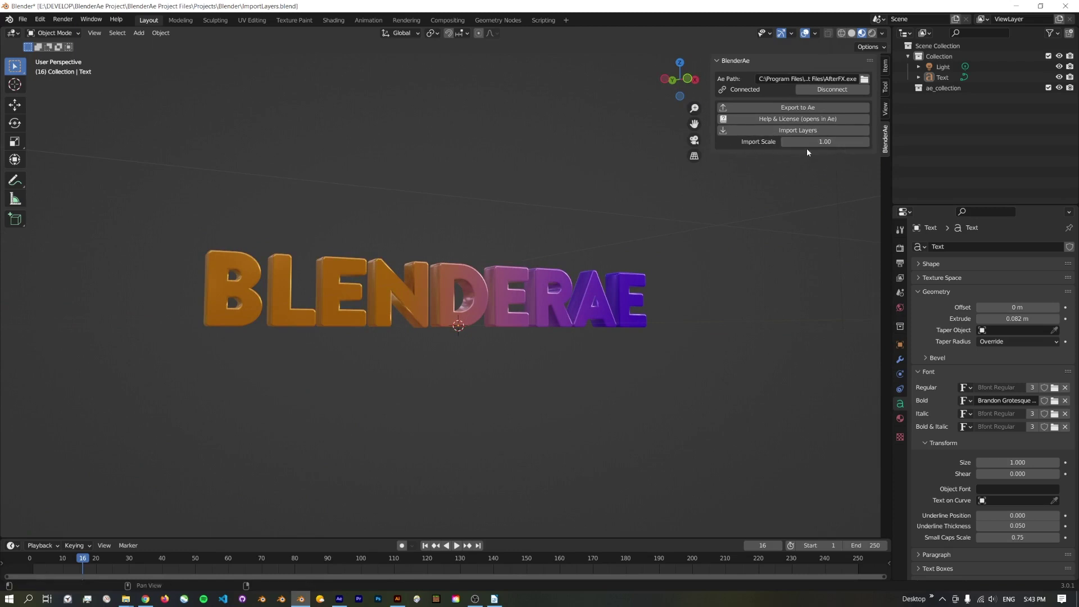
Show the Dirt Road PreComped layer's 3D Camera Tracker points and scrub to a later frame
left_click(338, 600)
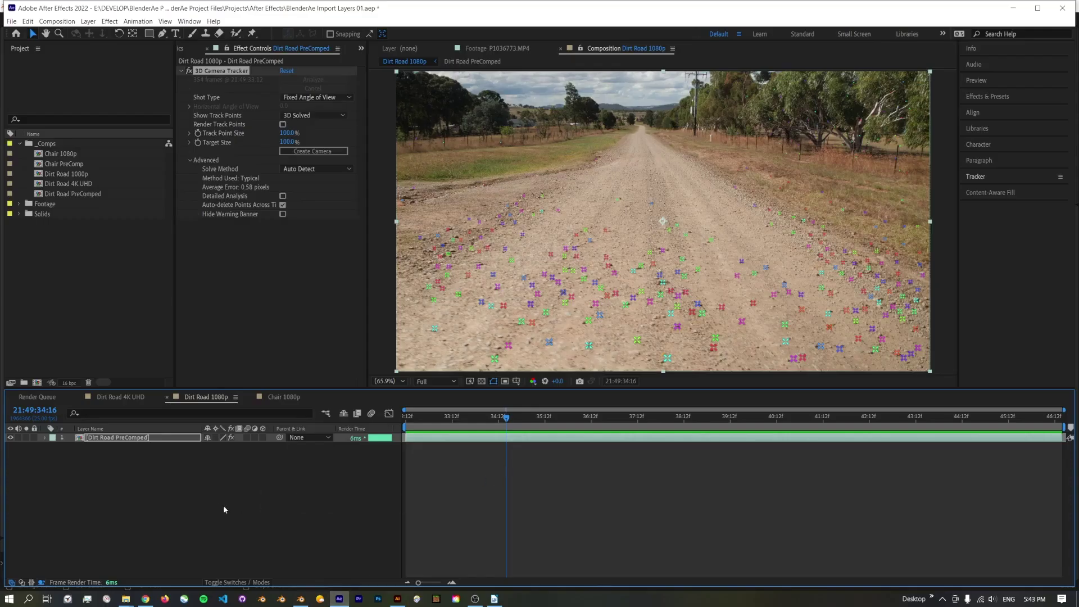
left_click(96, 438)
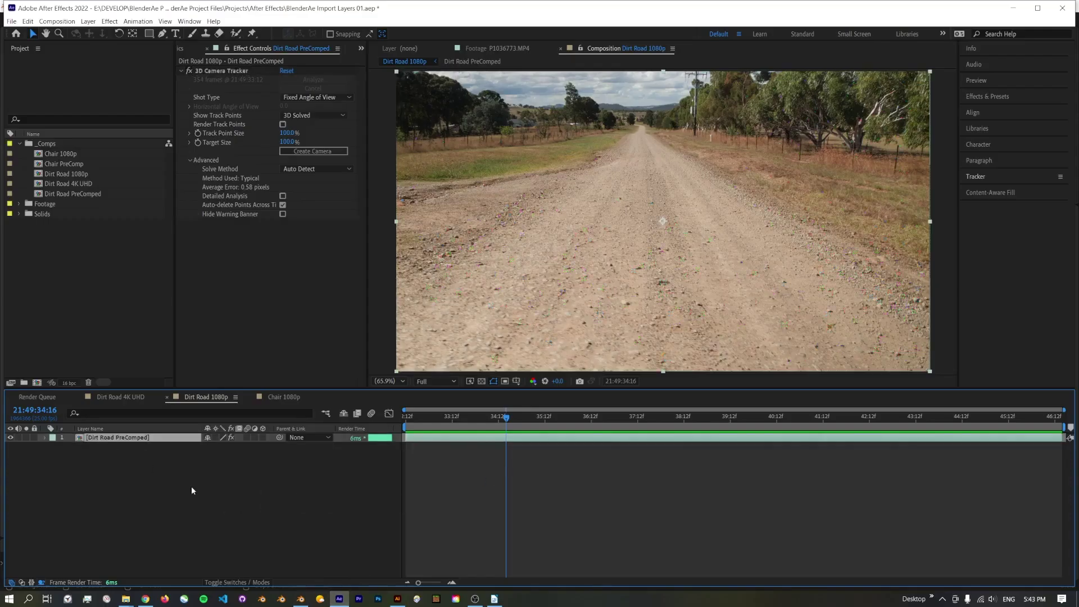
left_click(228, 90)
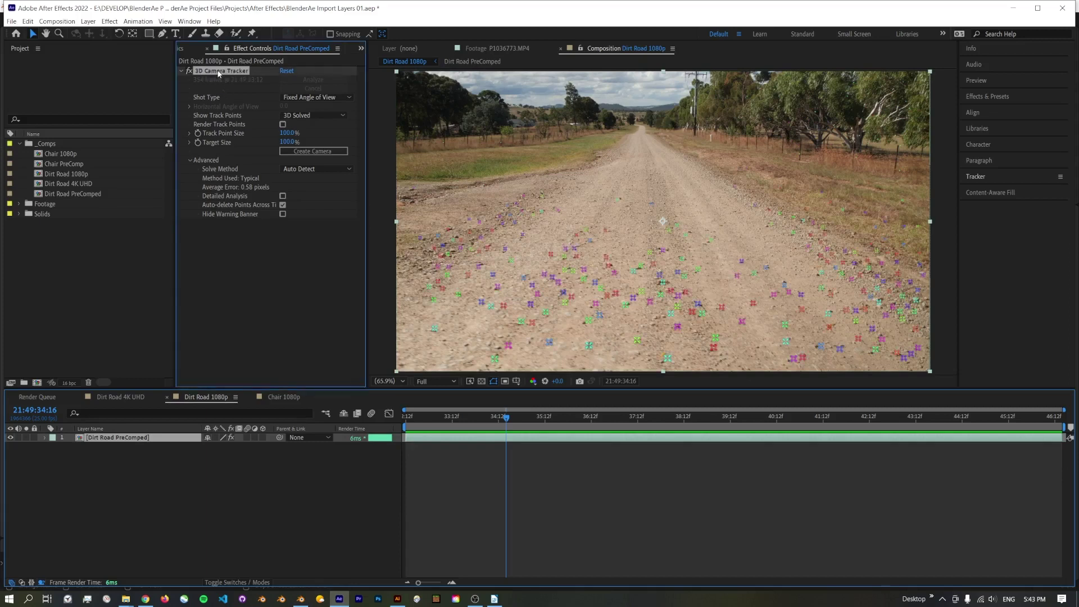
left_click(147, 477)
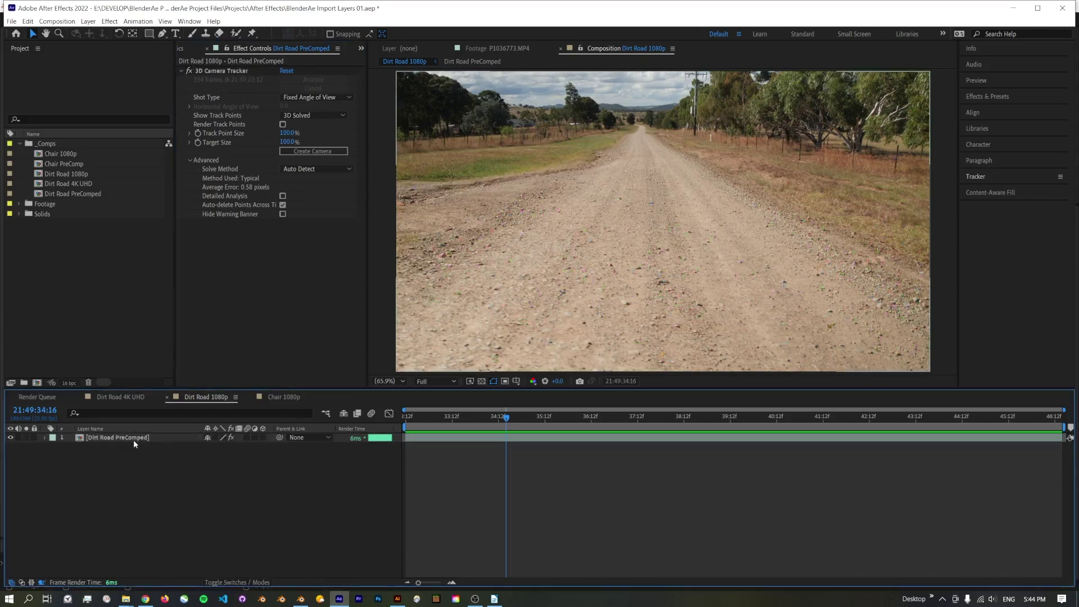
left_click(122, 439)
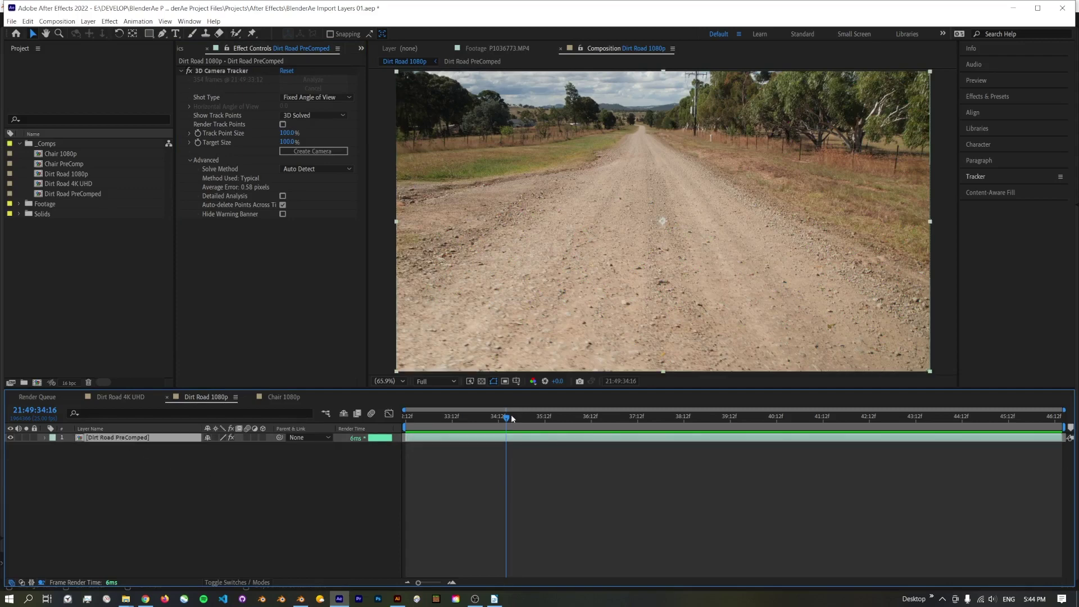
left_click_drag(512, 419, 462, 435)
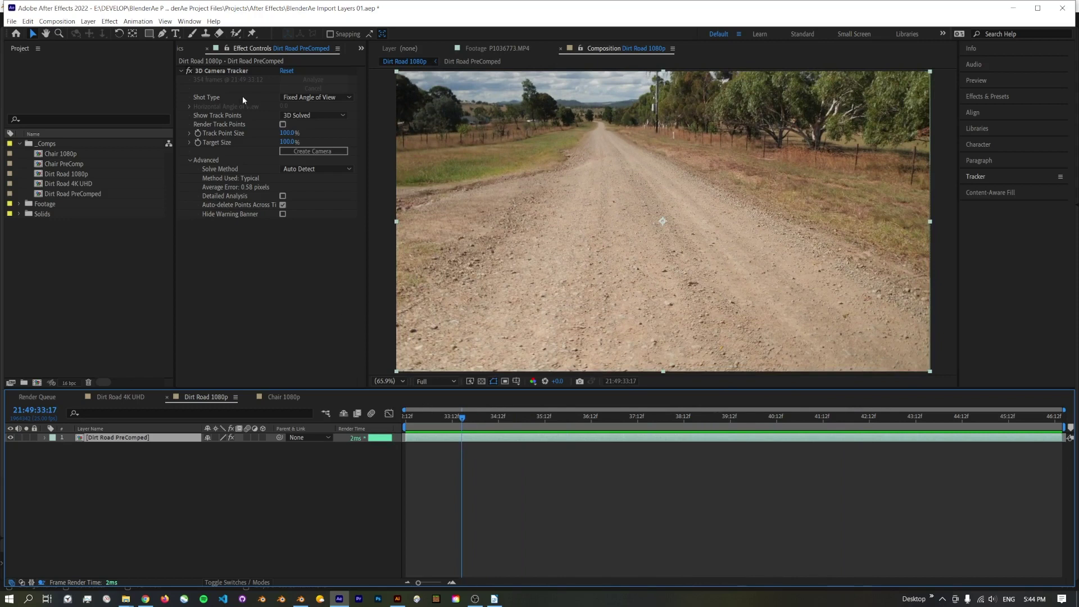
left_click(226, 71)
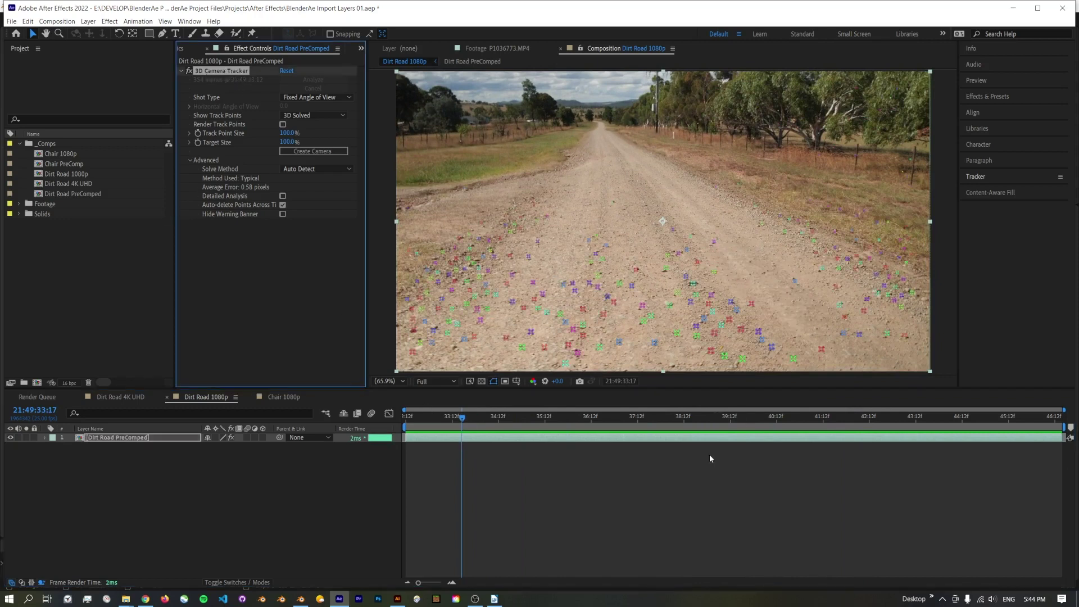
left_click_drag(510, 417, 711, 427)
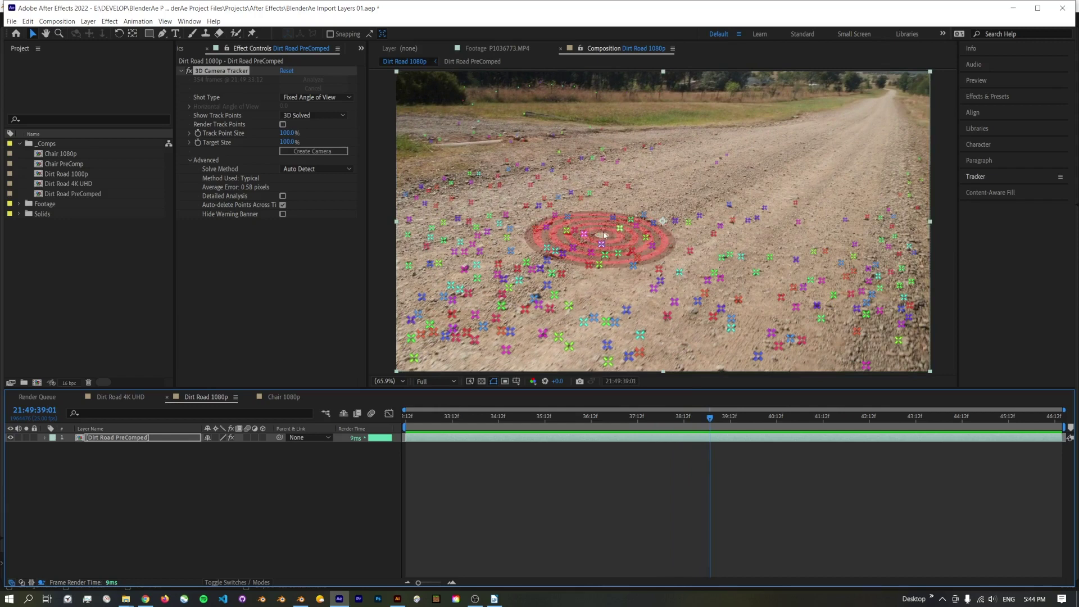
Set the road points as ground plane and origin, then create a tracked solid and camera
right_click(604, 232)
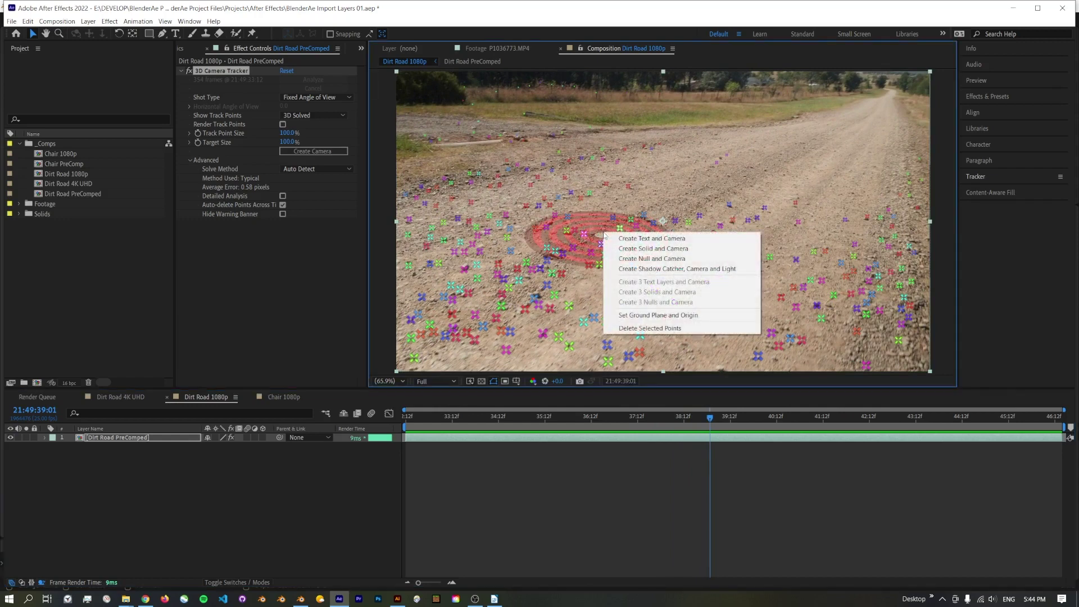
left_click(633, 318)
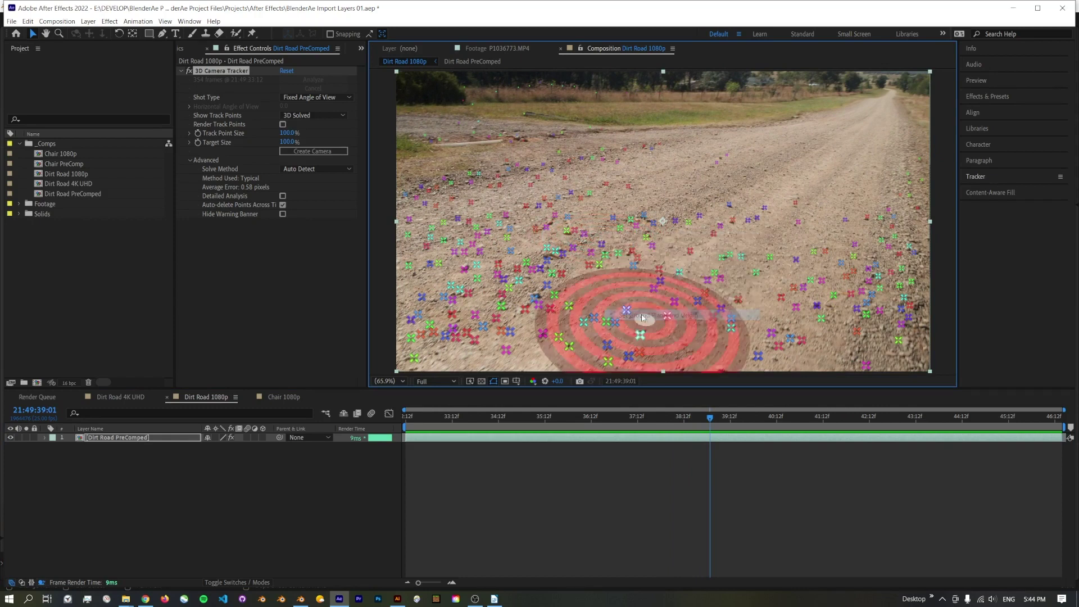
right_click(608, 234)
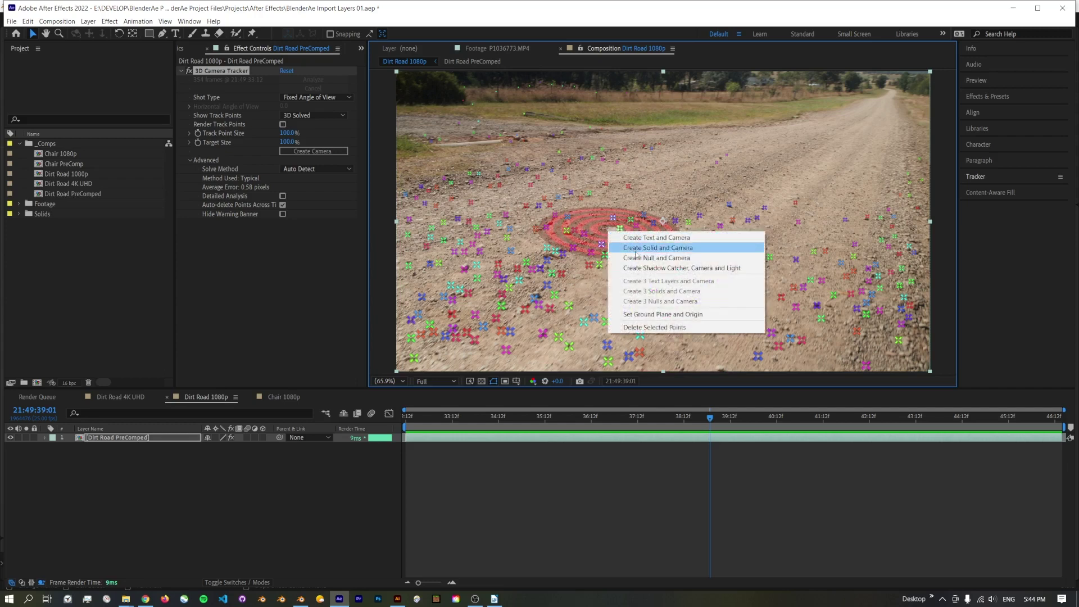
left_click(654, 247)
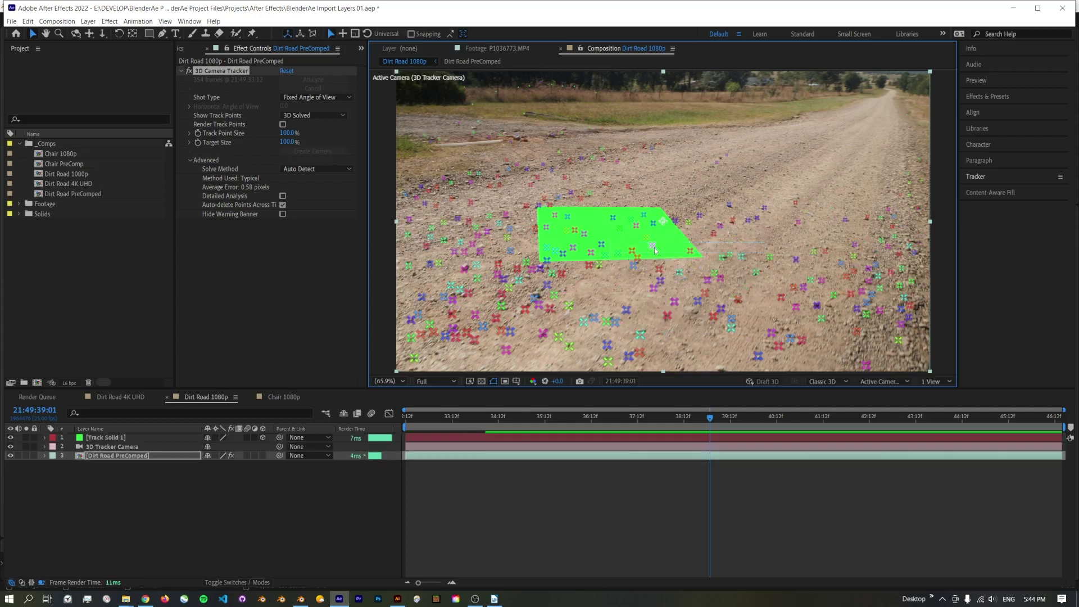
left_click_drag(711, 418, 686, 433)
Select the 3D Tracker Camera and Track Solid 1 layers and return to Blender
left_click(111, 448)
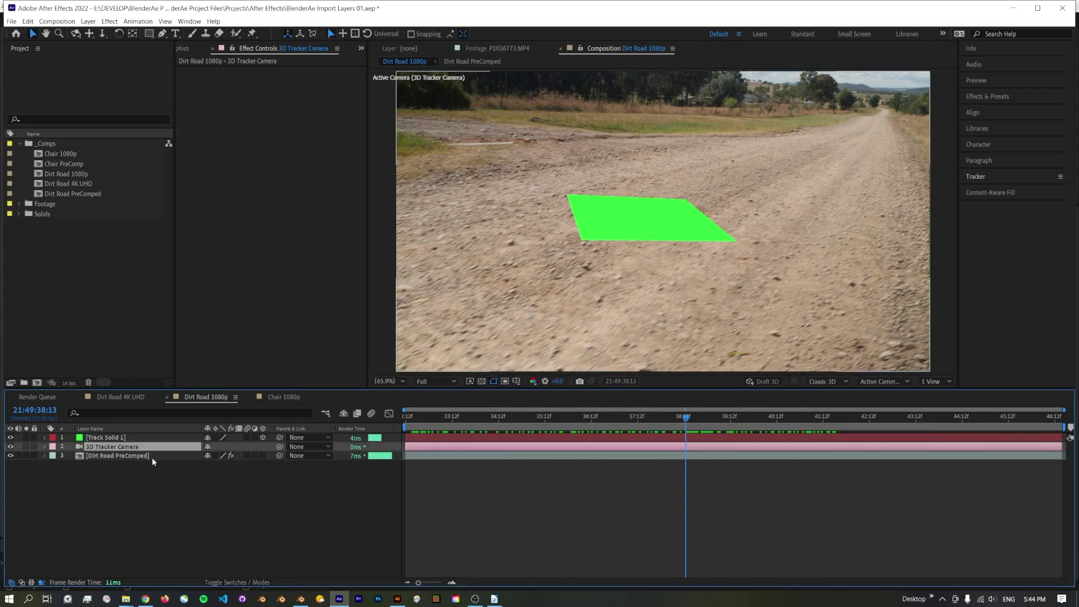
left_click(114, 438, "shift")
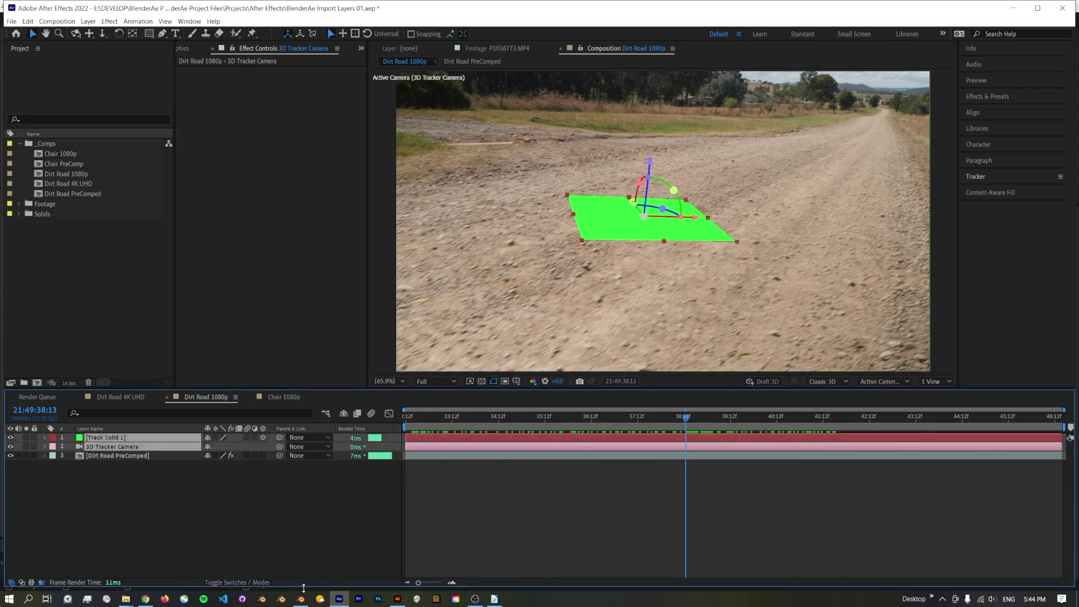
left_click(302, 599)
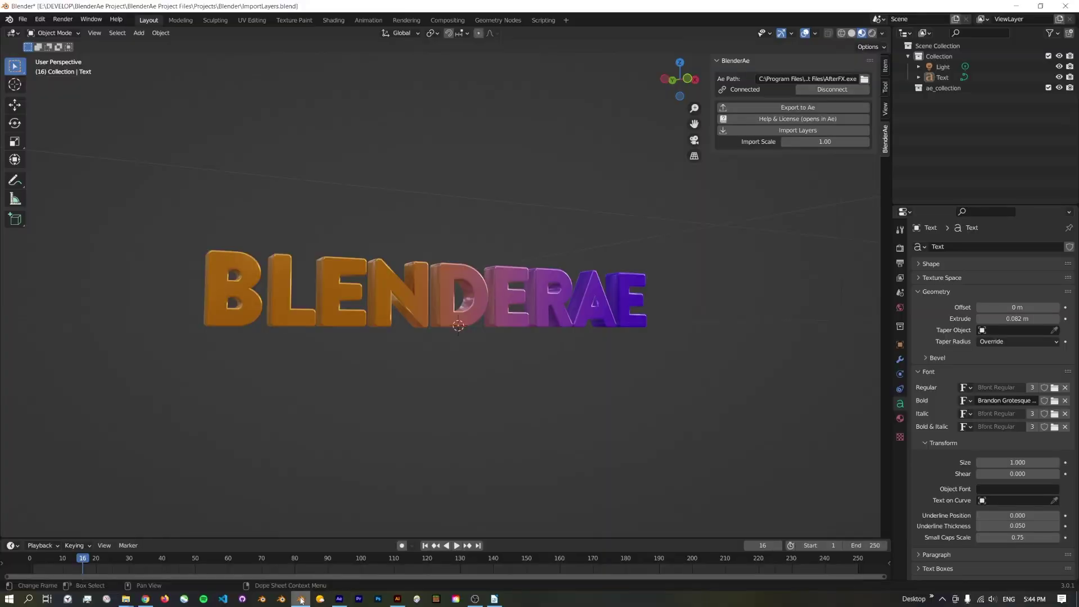
Import the After Effects layers and inspect the imported Track Solid 1 plane
left_click(780, 131)
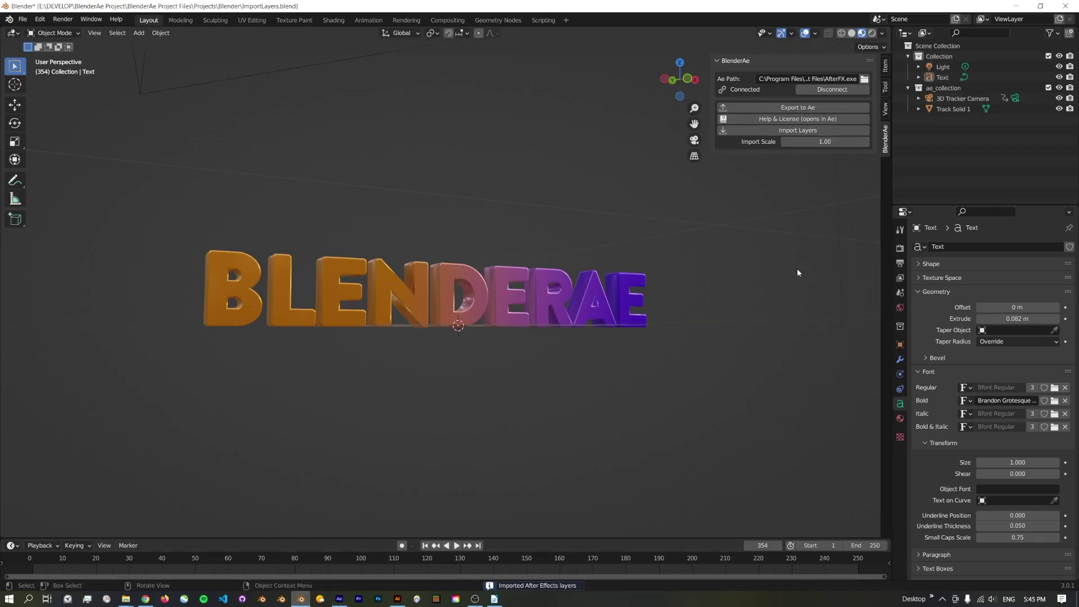
left_click(951, 108)
middle_click_drag(808, 232, 679, 302)
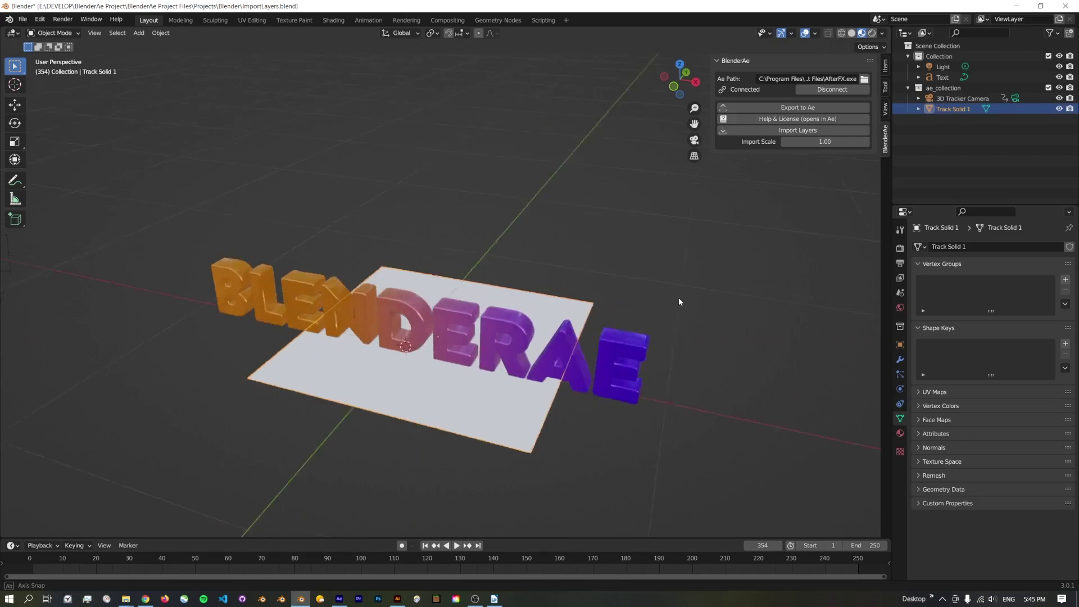
scroll(646, 309, "down", 6)
Look through the 3D Tracker Camera and play the tracked camera motion
left_click(329, 267)
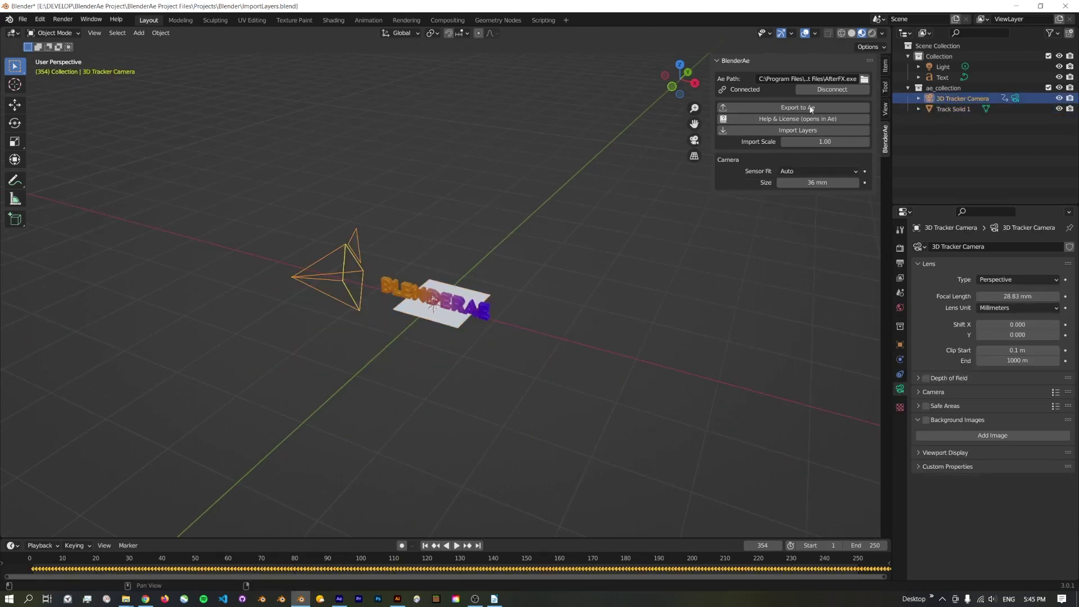
left_click(945, 109)
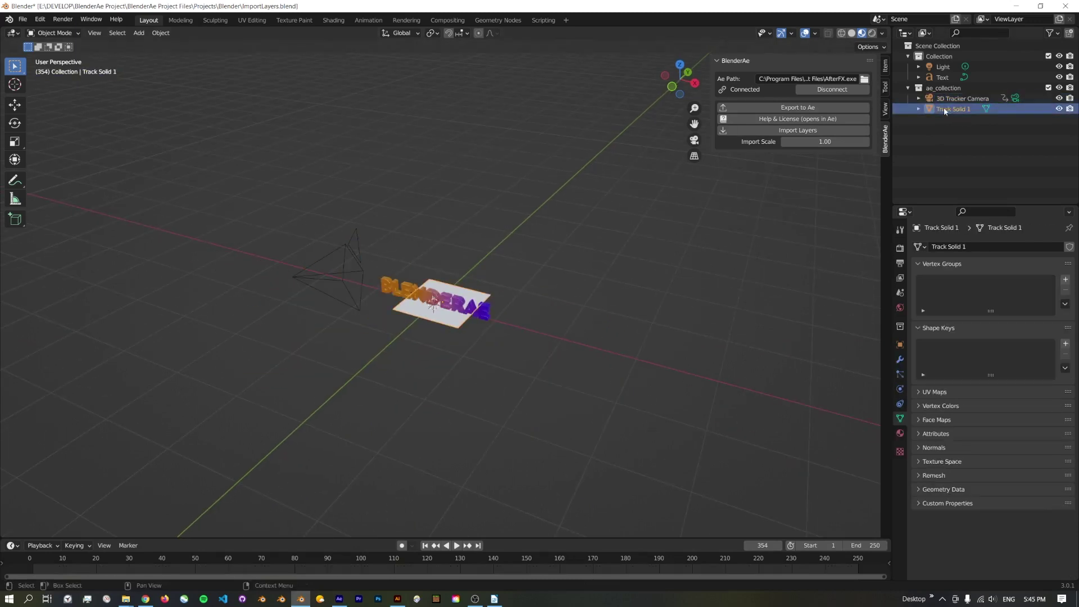
left_click(354, 271)
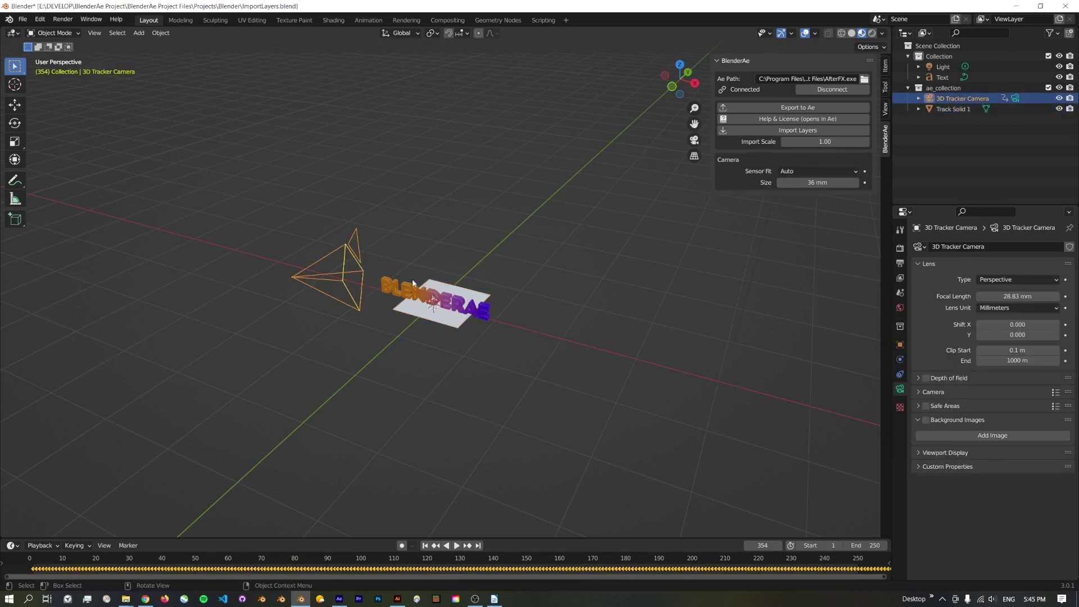
key("KP_0")
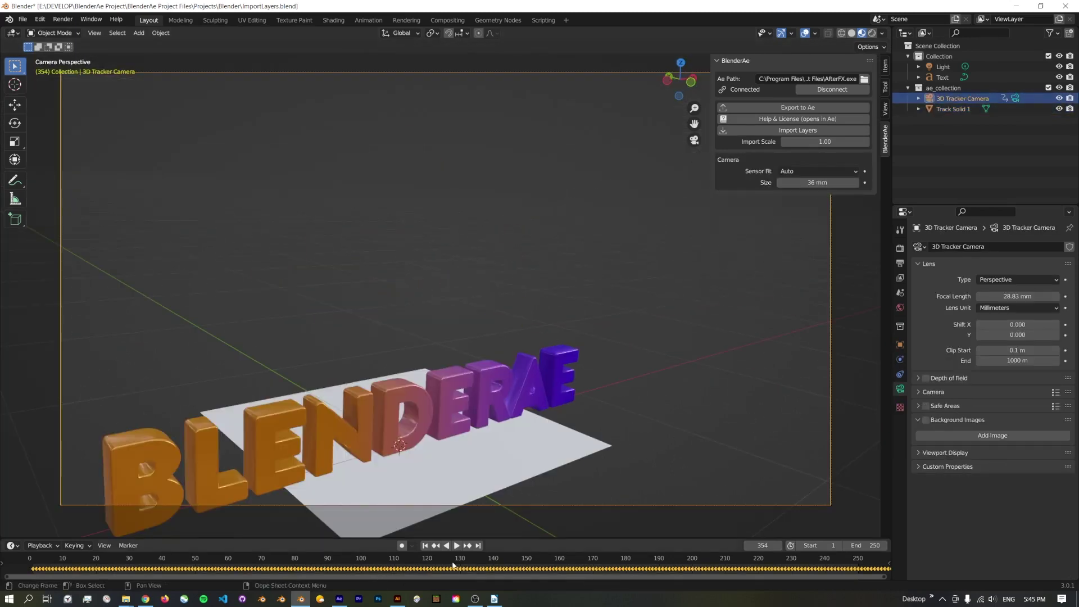
left_click(456, 546)
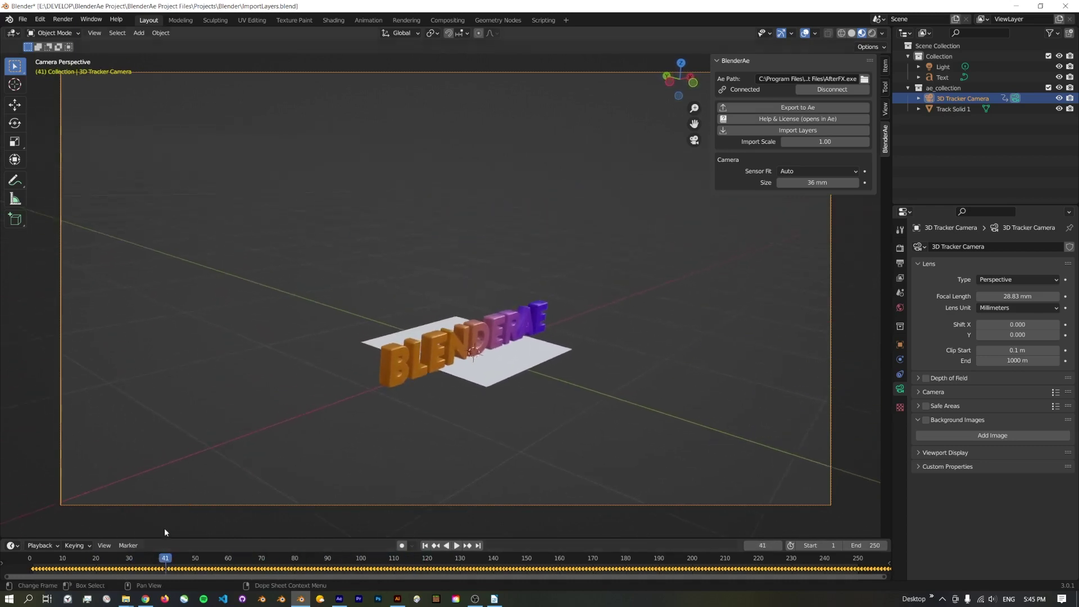
Add the Dirt Road 1080p PNG sequence as a movie clip background on the 3D Tracker Camera
key("space")
left_click(570, 352)
left_click(831, 321)
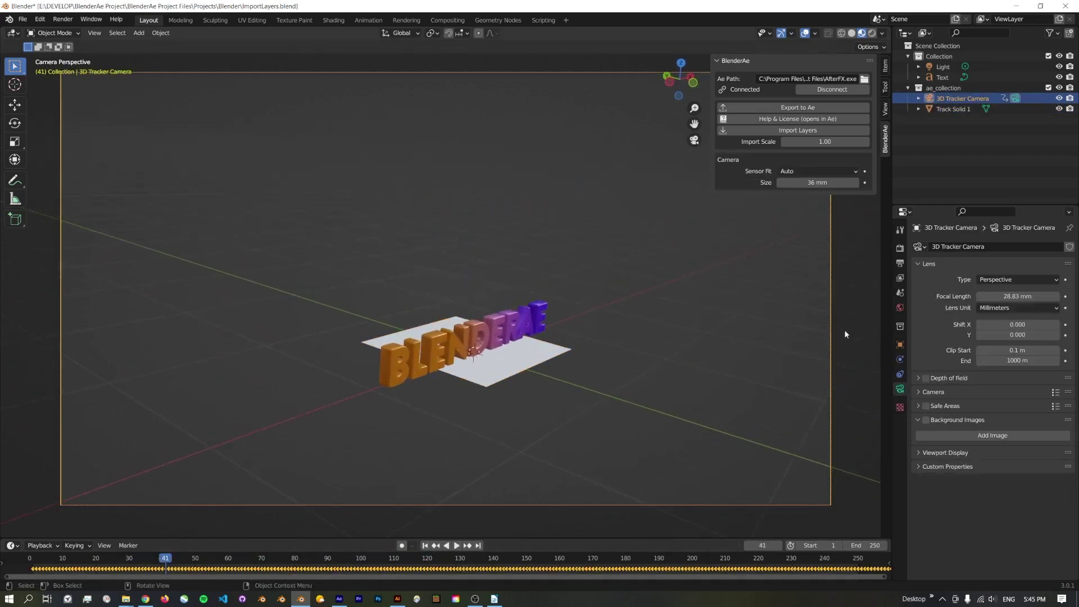
left_click(949, 420)
left_click(965, 435)
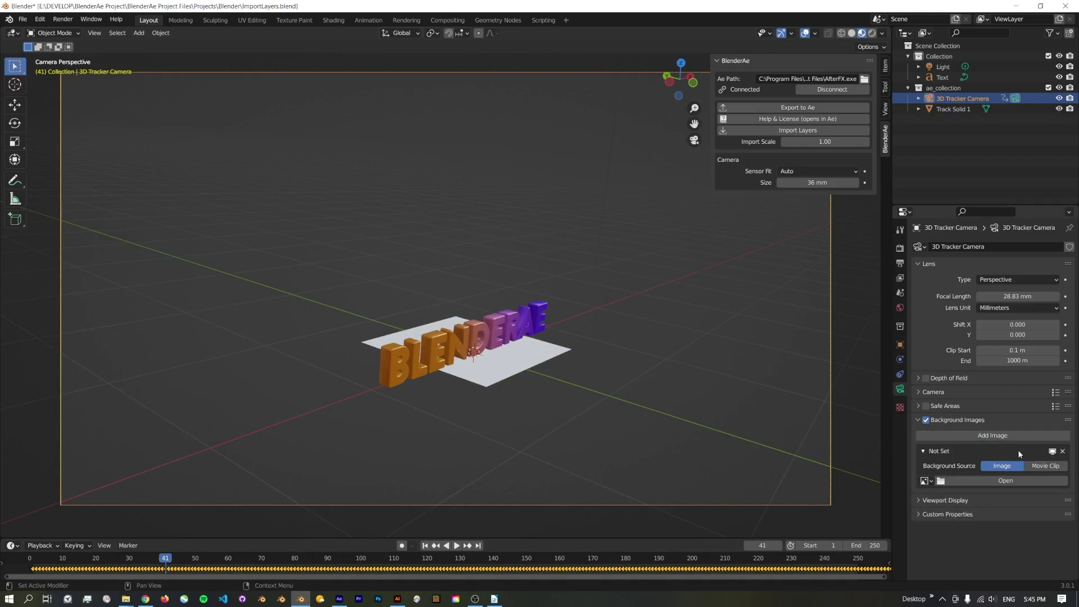
left_click(1045, 466)
left_click(1014, 493)
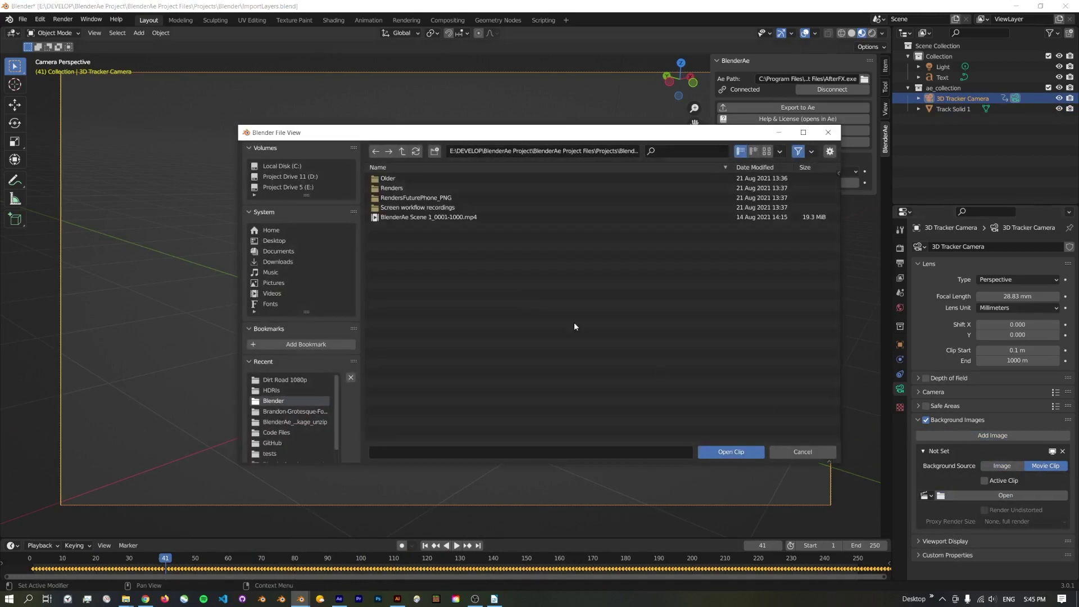
double_click(395, 189)
double_click(406, 178)
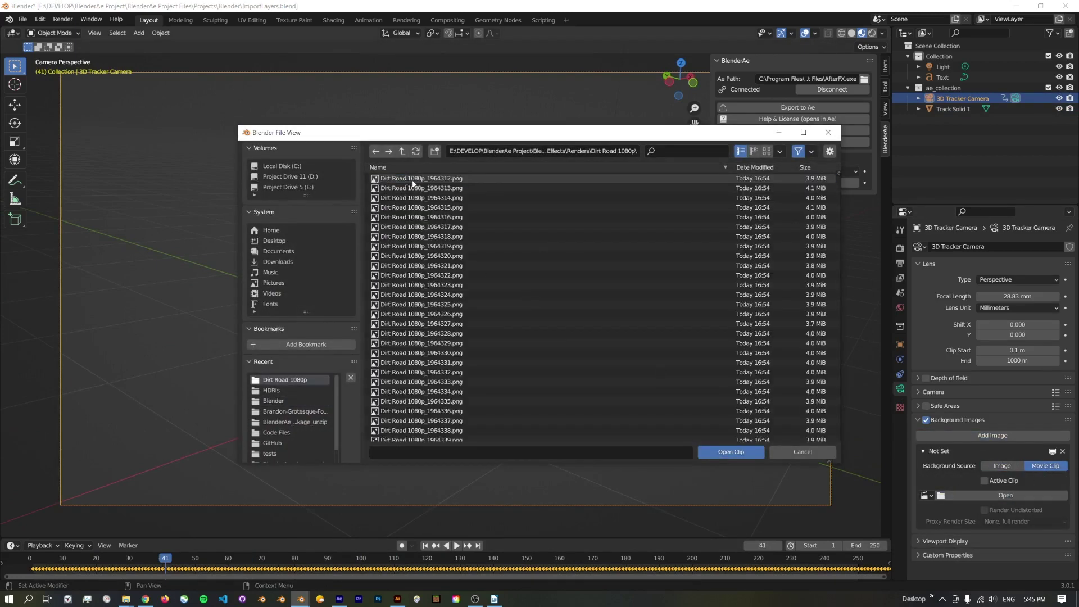
left_click(405, 177)
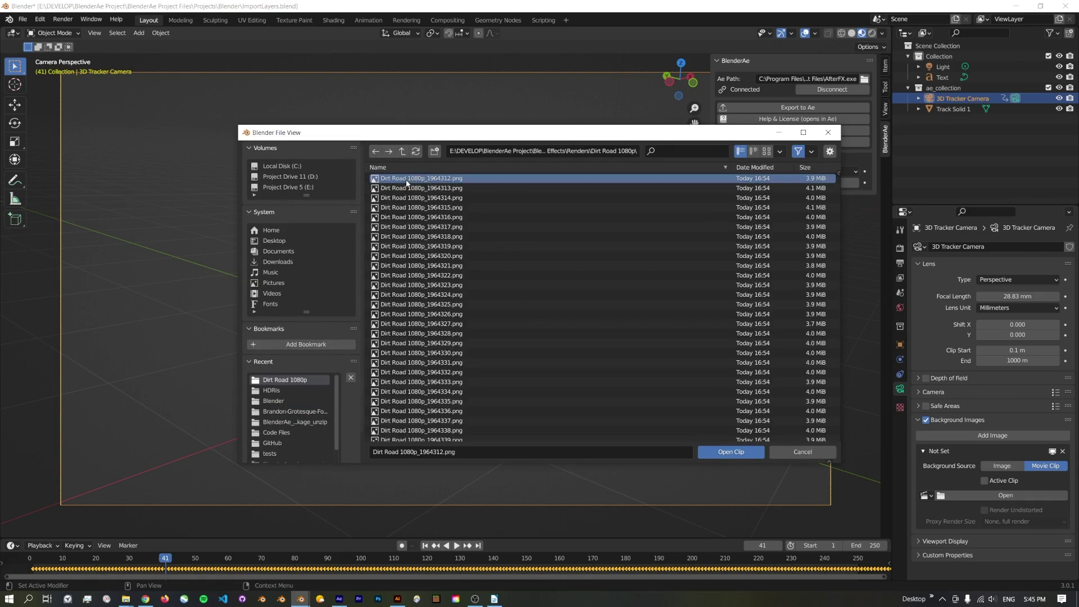
left_click(738, 451)
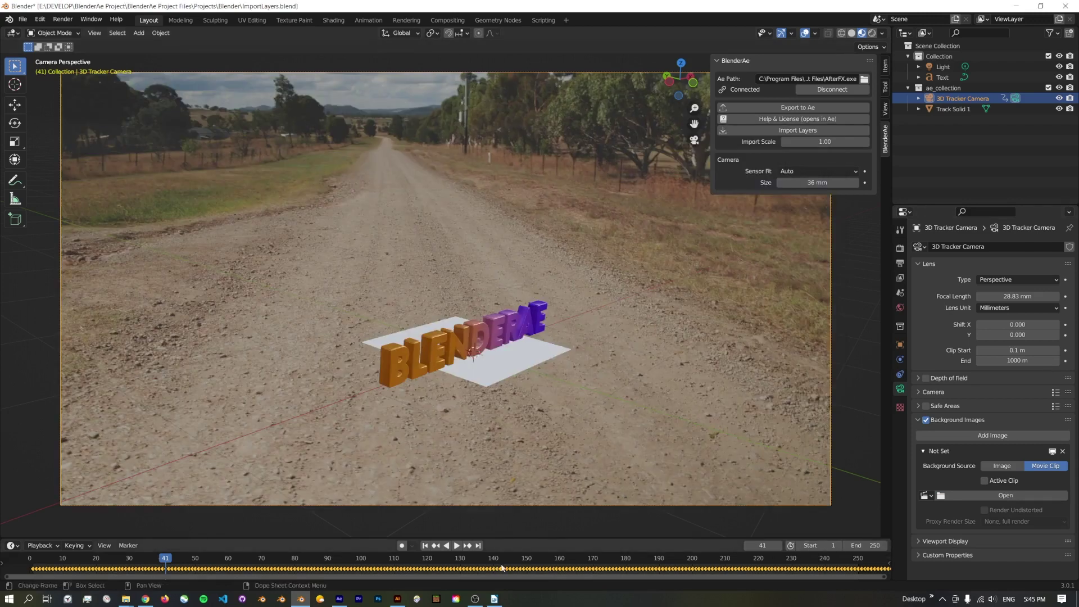
Play the road footage behind the text, then orbit to see the camera beside it
key("shift+Left")
key("space")
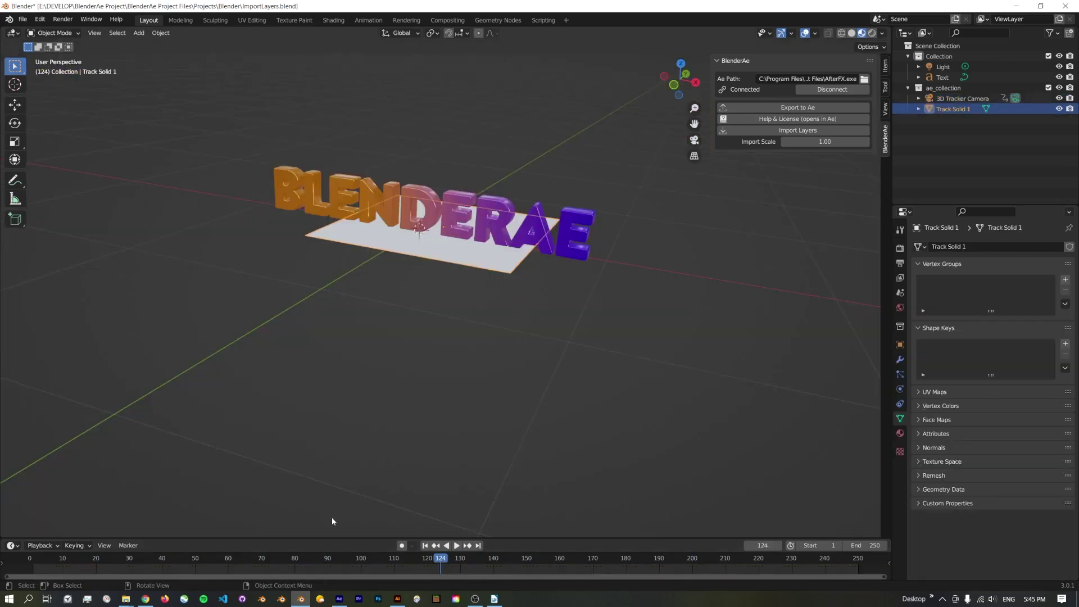
middle_click_drag(354, 402, 431, 314)
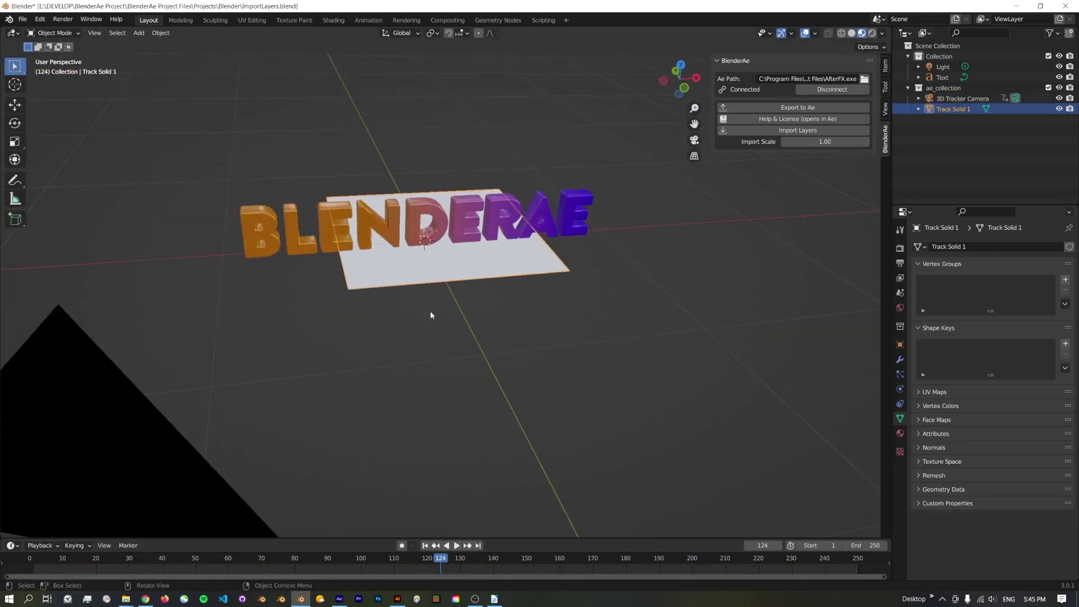
scroll(314, 395, "down", 3)
left_click(378, 372)
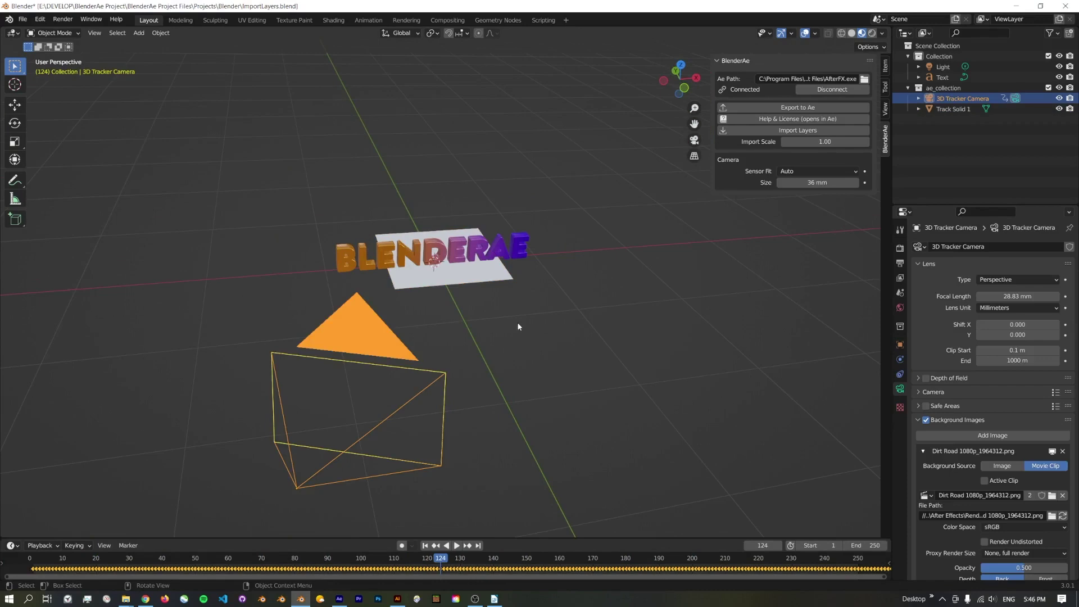
middle_click_drag(518, 326, 322, 505)
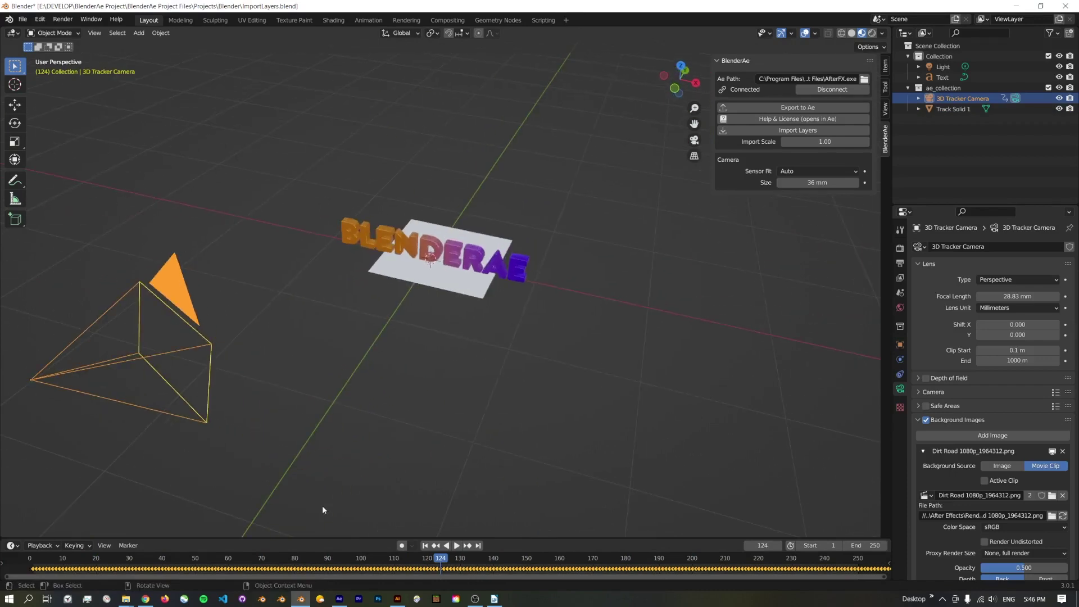
In After Effects, show the Dirt Road PreComped layer's 3D Camera Tracker points
left_click(338, 599)
left_click(244, 517)
left_click(116, 456)
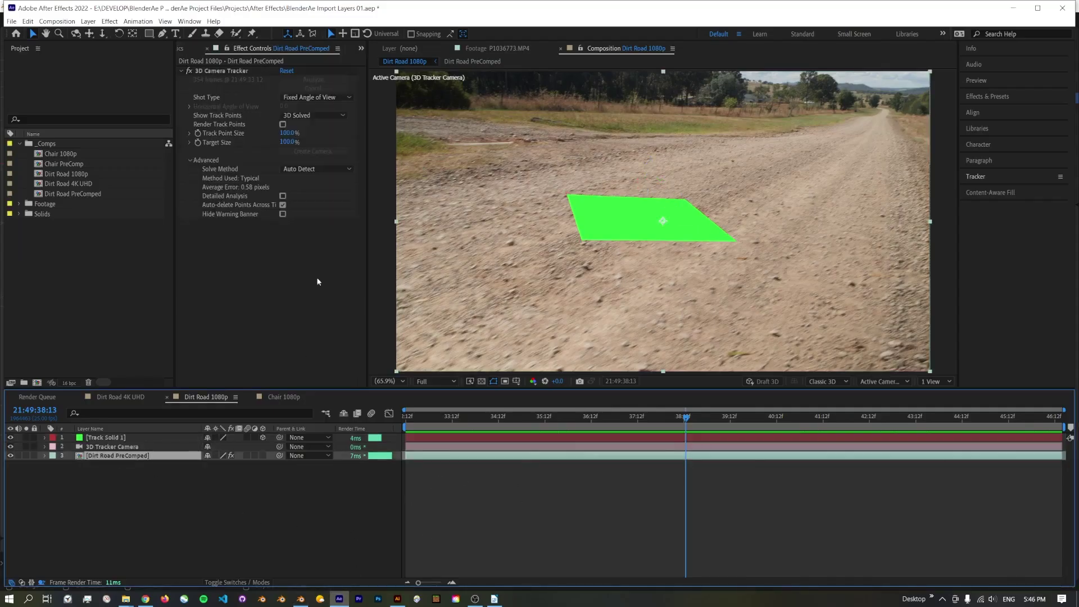
left_click(241, 71)
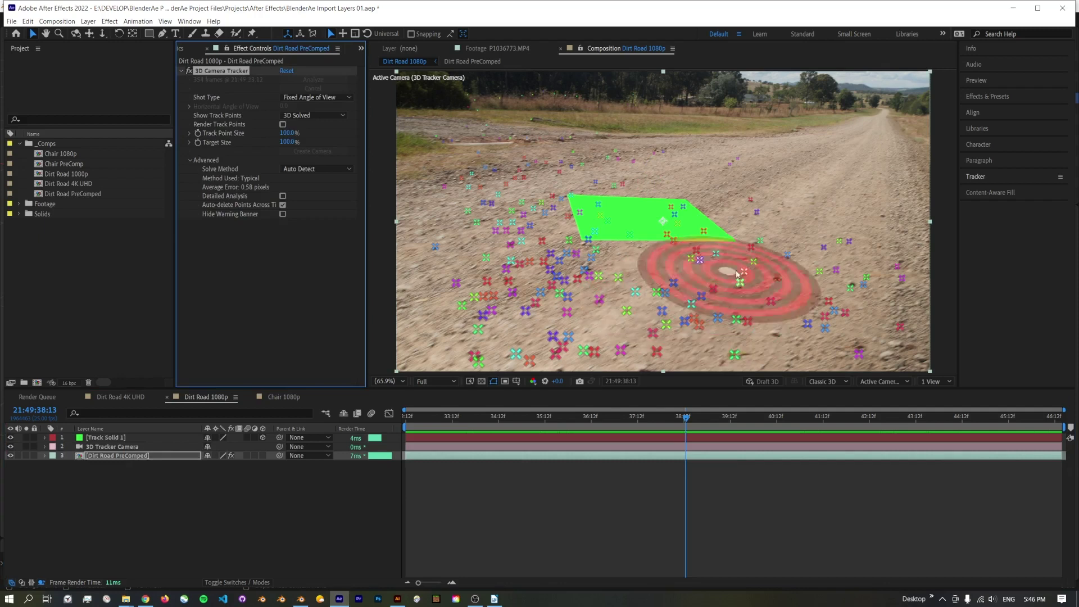
Create three track nulls: right of the road, left of the road, and further up
left_click(829, 302)
right_click(829, 301)
left_click(854, 326)
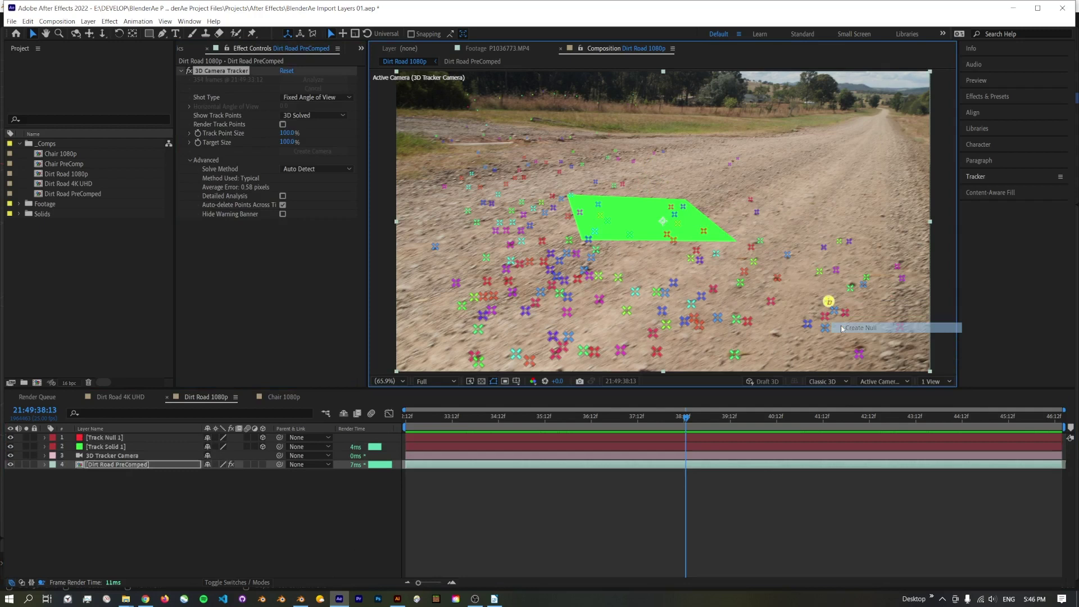
right_click(487, 283)
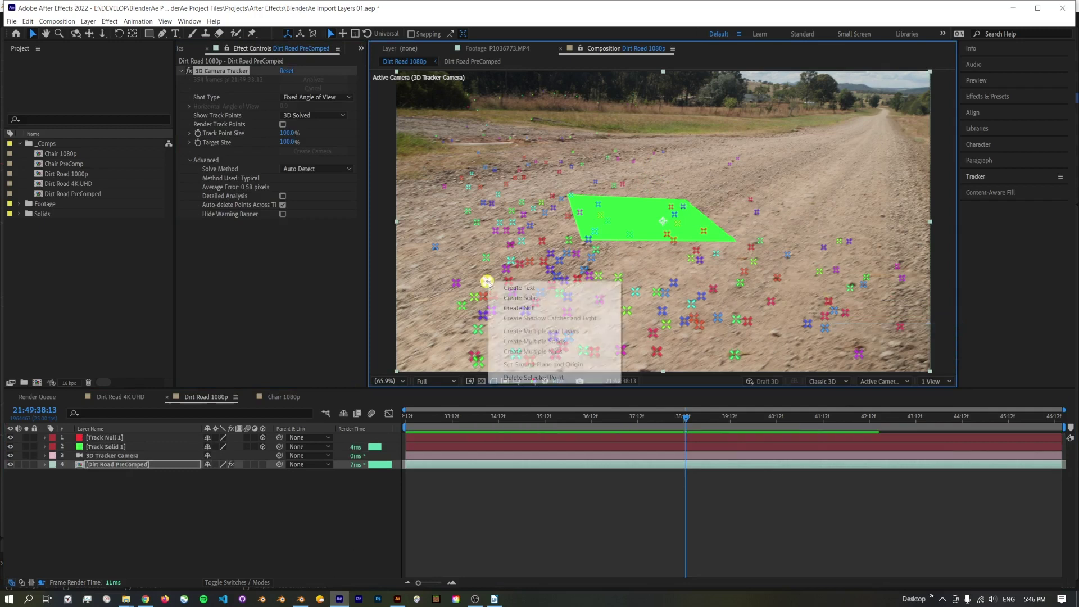
left_click(512, 309)
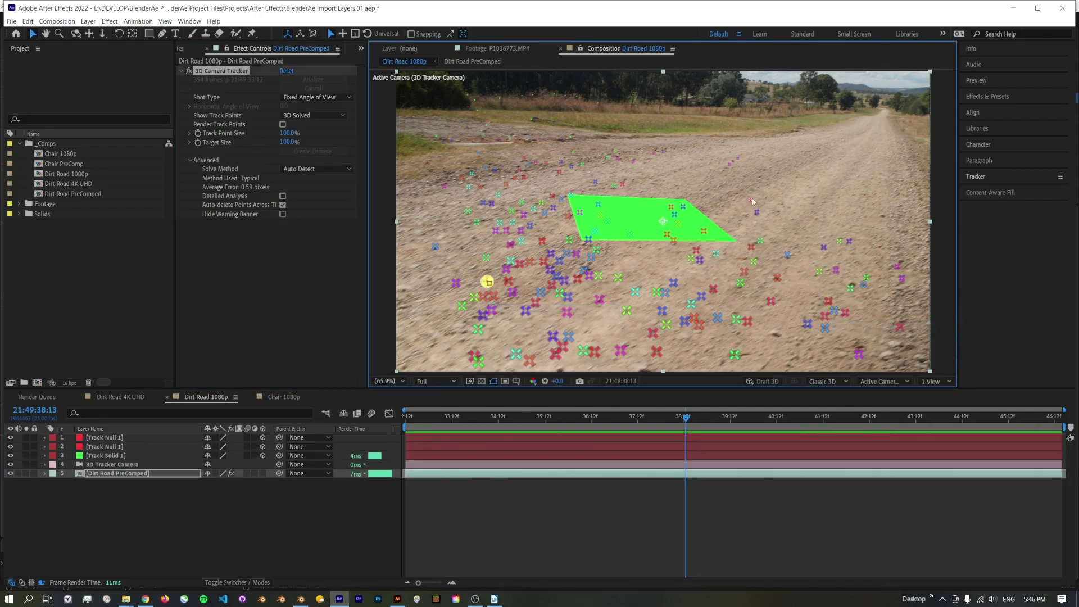
right_click(739, 164)
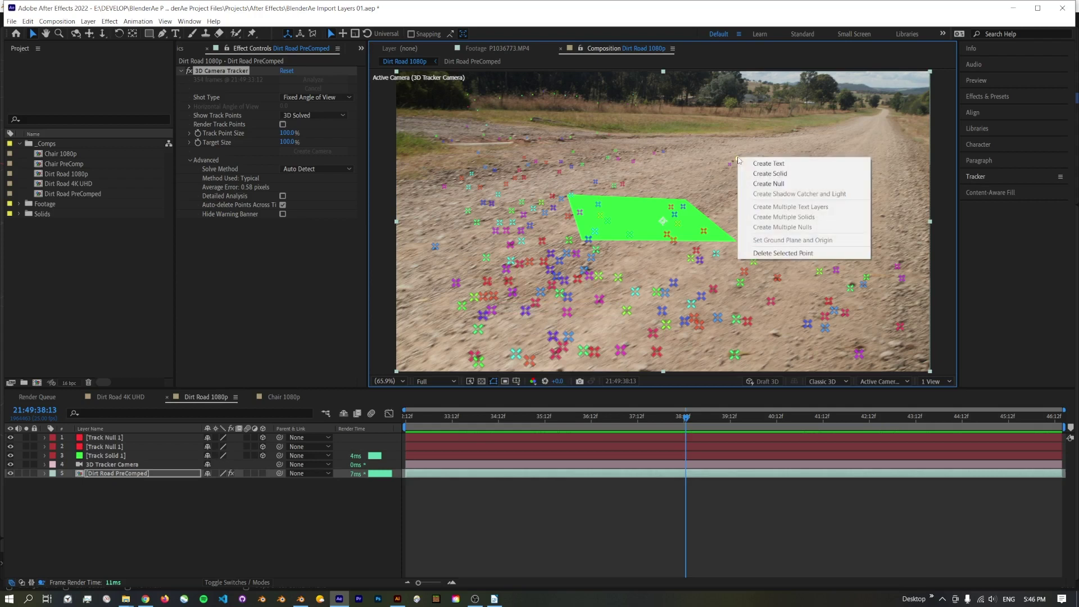
left_click(765, 183)
Select the three track null layers and import them into Blender
left_click(120, 455)
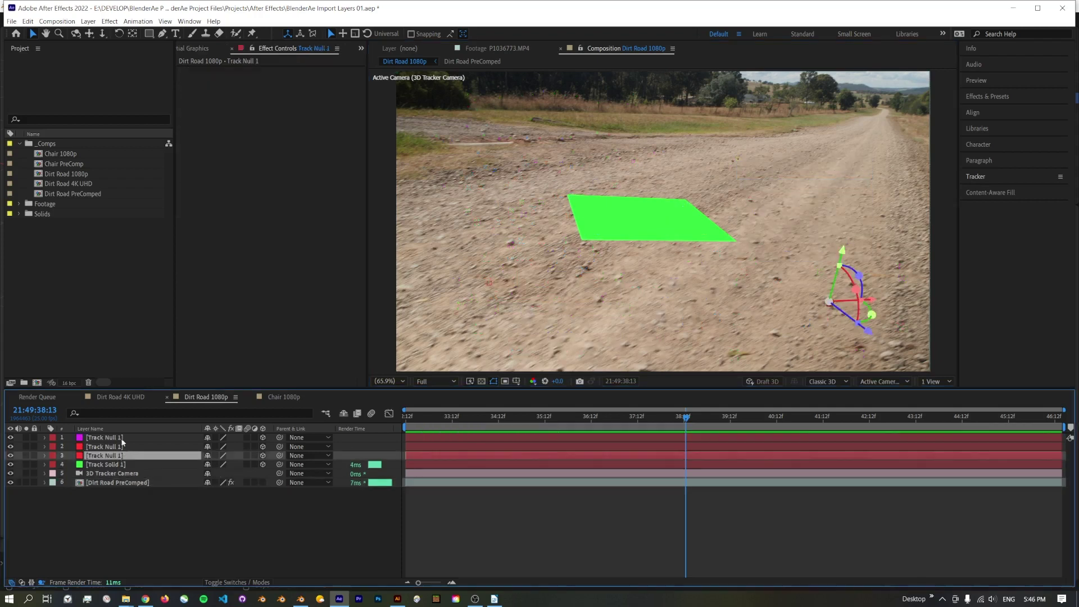
left_click(122, 439, "shift")
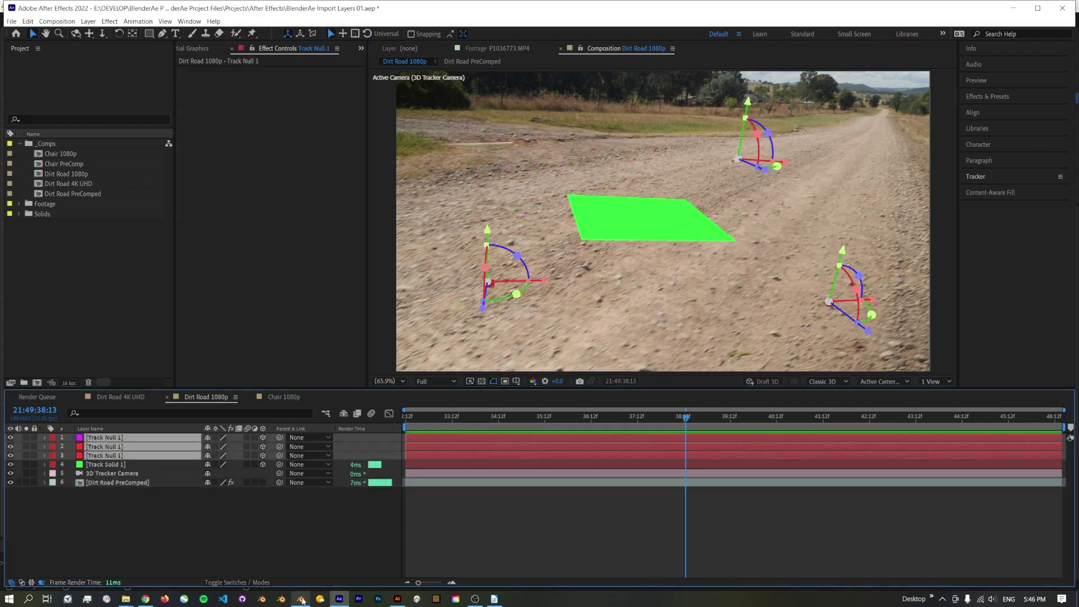
left_click(301, 599)
left_click(789, 130)
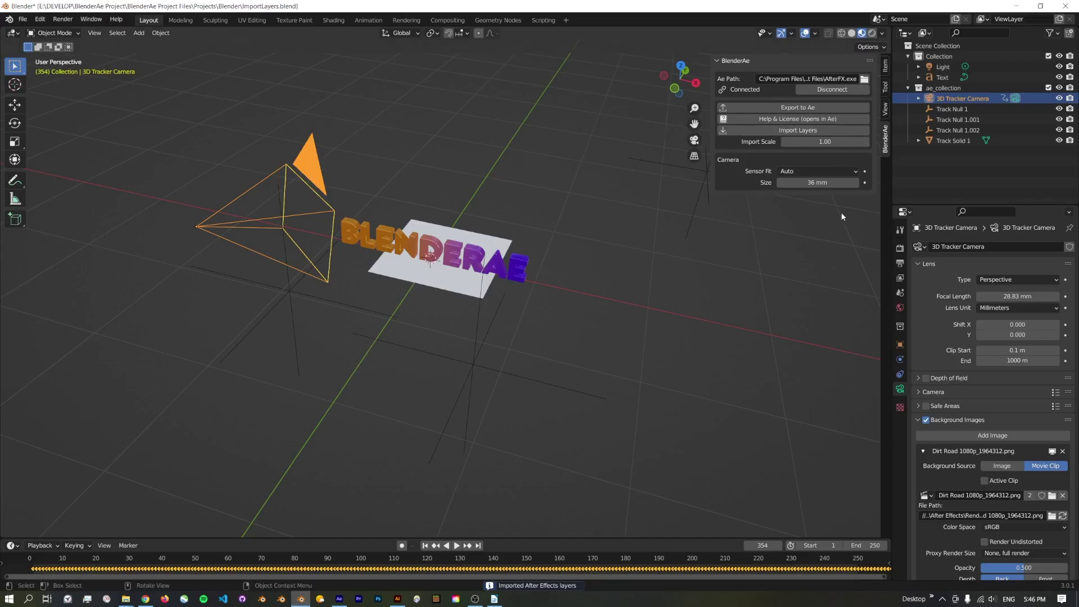
Inspect the imported track nulls, tracker camera and Track Solid 1 while scrubbing back
left_click(951, 109)
scroll(646, 295, "down", 6)
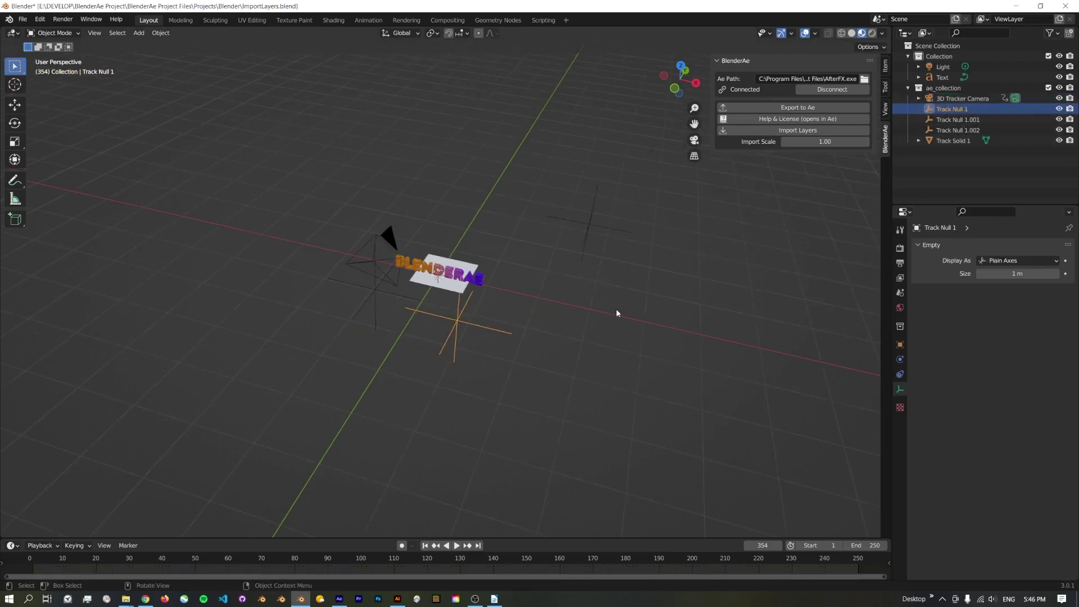
left_click(962, 120, "shift")
left_click(413, 261)
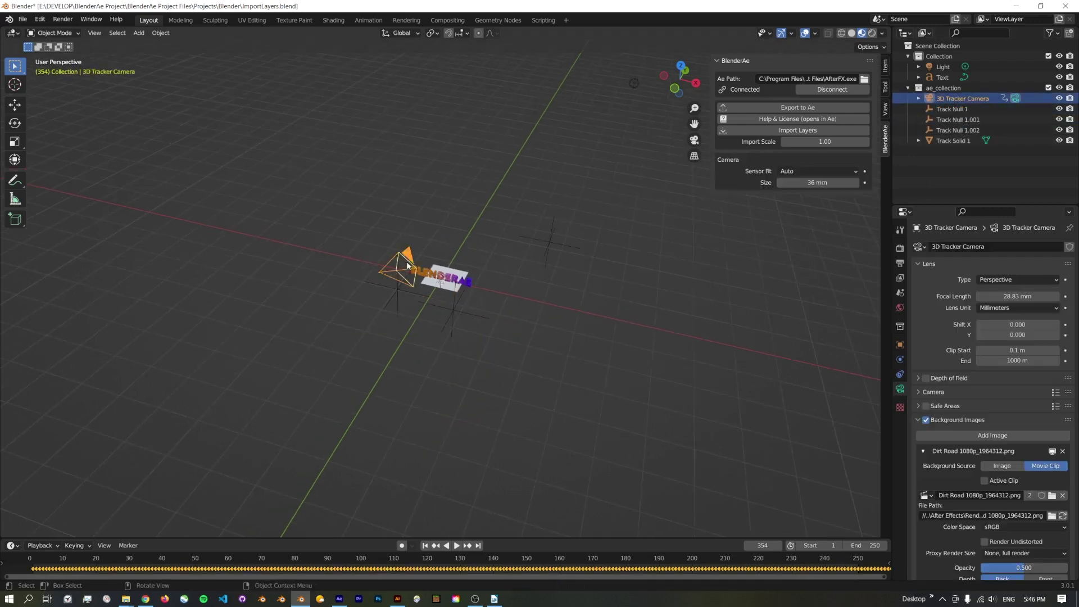
left_click_drag(598, 562, 118, 523)
scroll(443, 284, "up", 3)
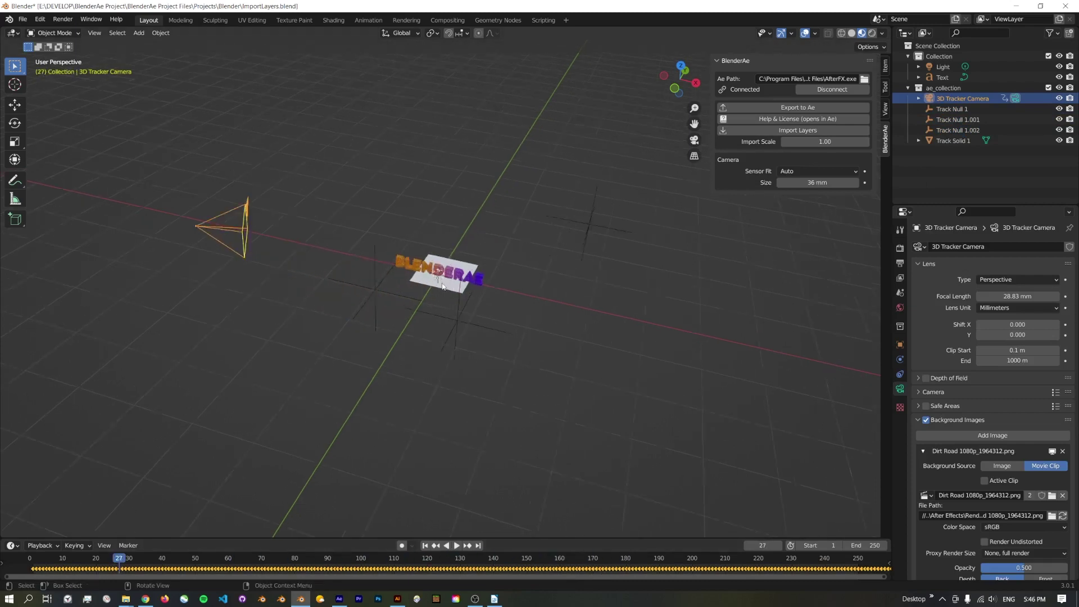
left_click(456, 287)
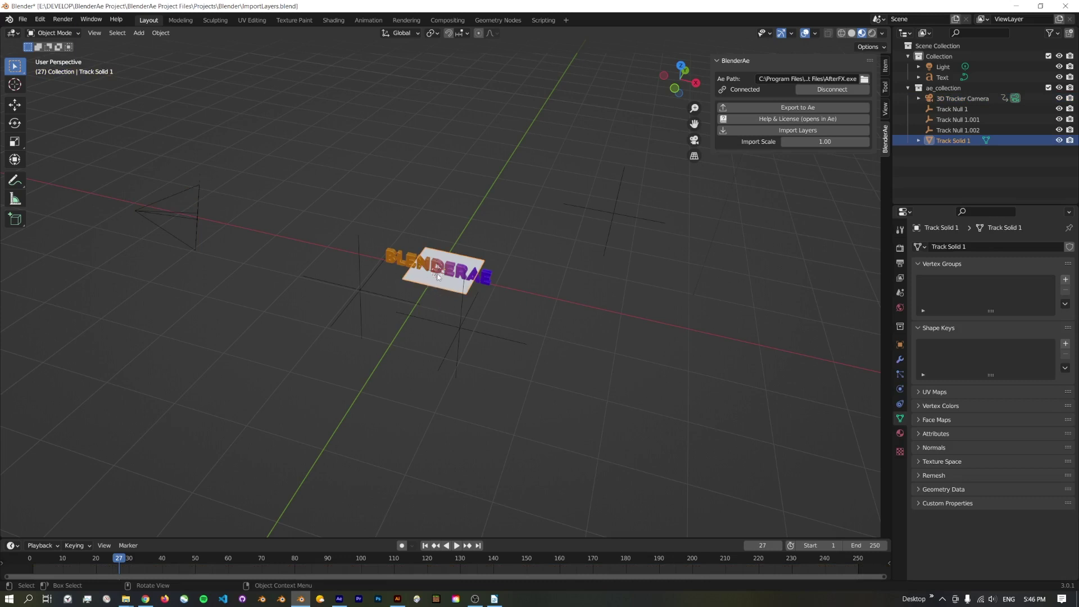
View the shot through the tracker camera and scrub to check the text stays anchored
left_click(194, 210)
key("KP_0")
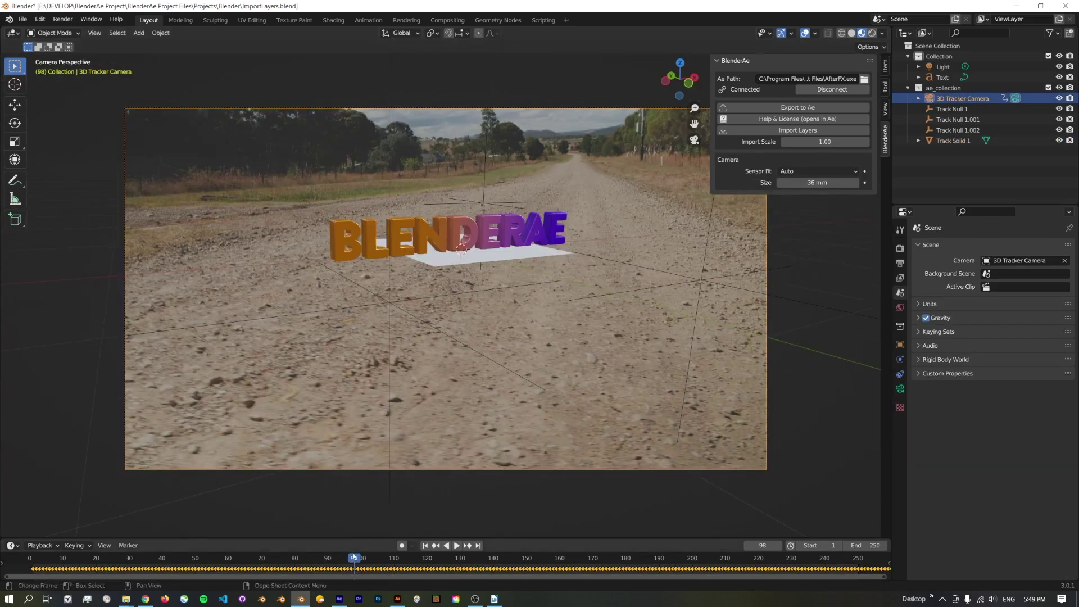
left_click_drag(354, 558, 319, 558)
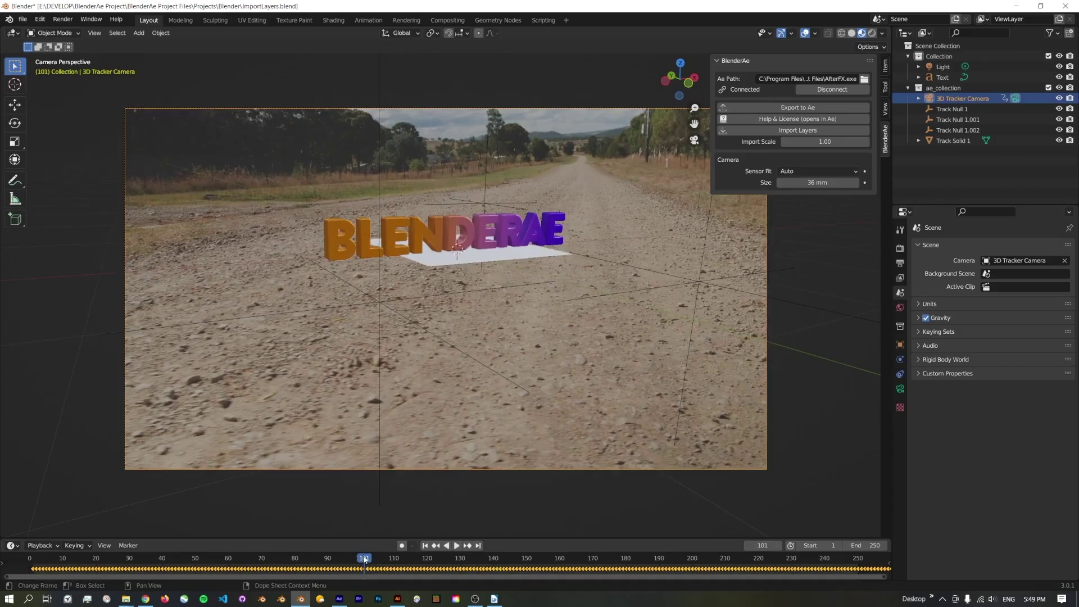
In After Effects, show only the 3D Tracker Camera layer's keyframed properties
left_click(338, 598)
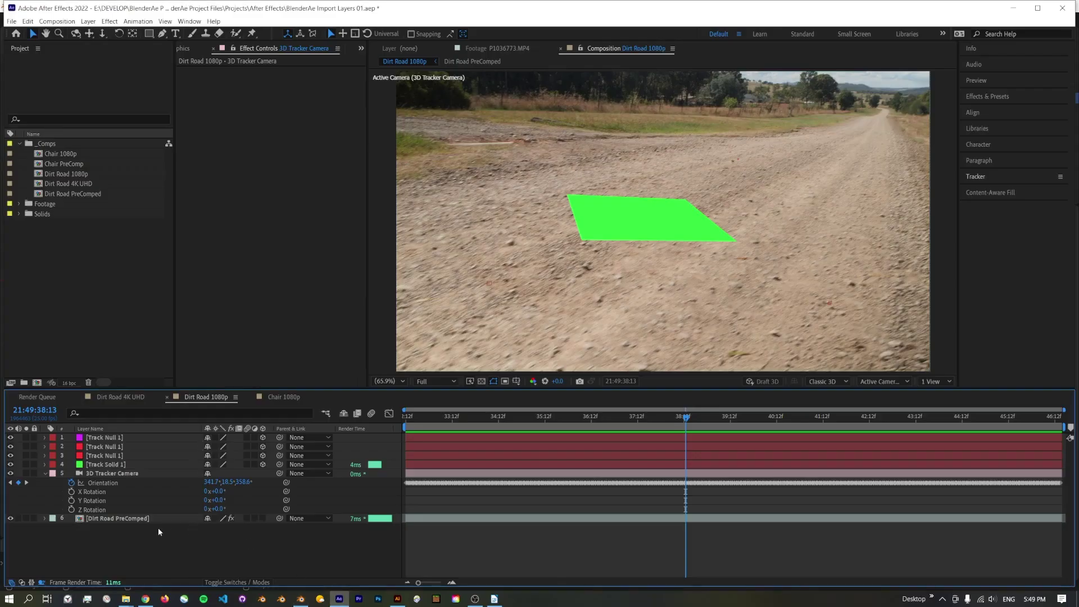
left_click(118, 474)
key("u")
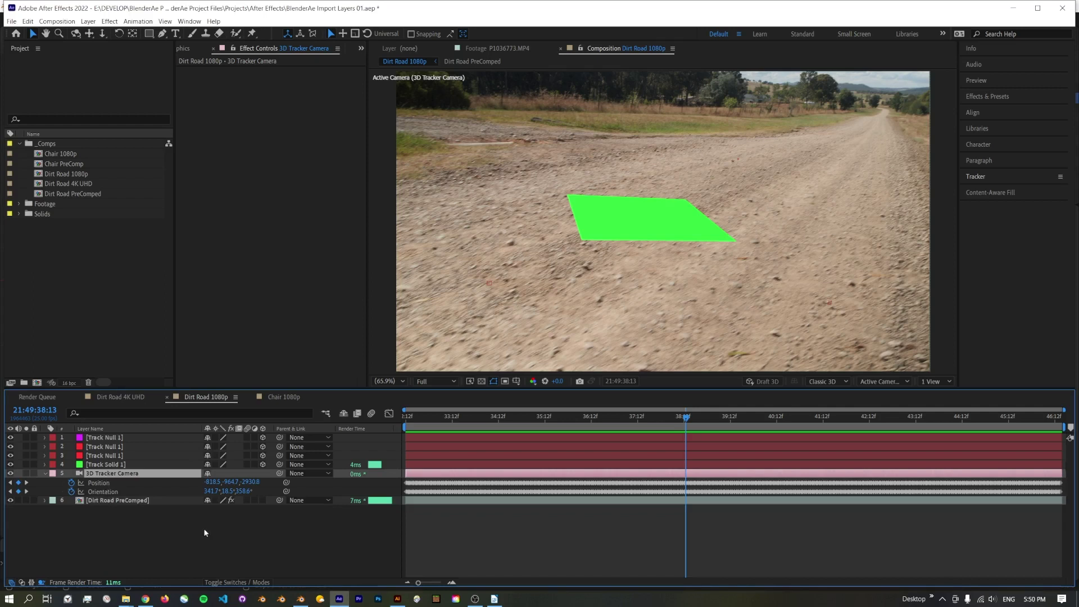
Reveal the camera's rotation properties, inspect Z Rotation, then return to Blender
left_click(135, 465)
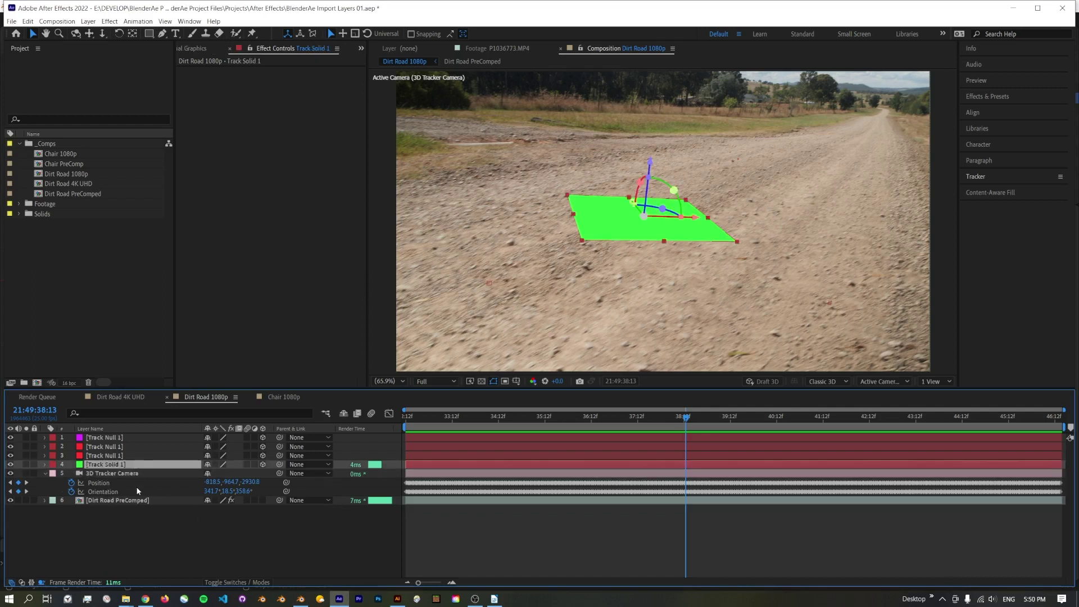
left_click(130, 475)
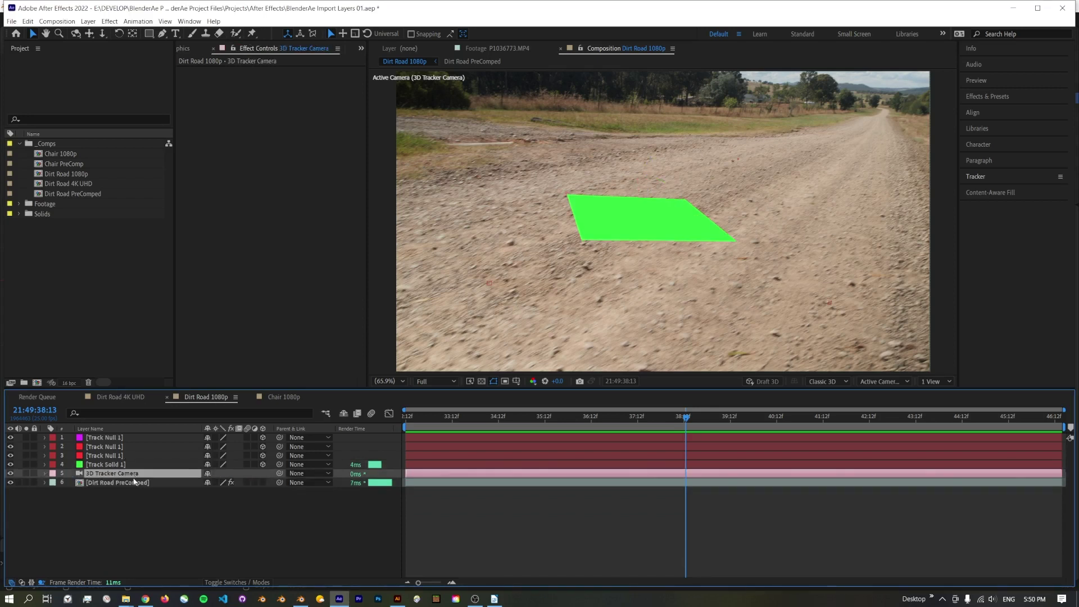
key("r")
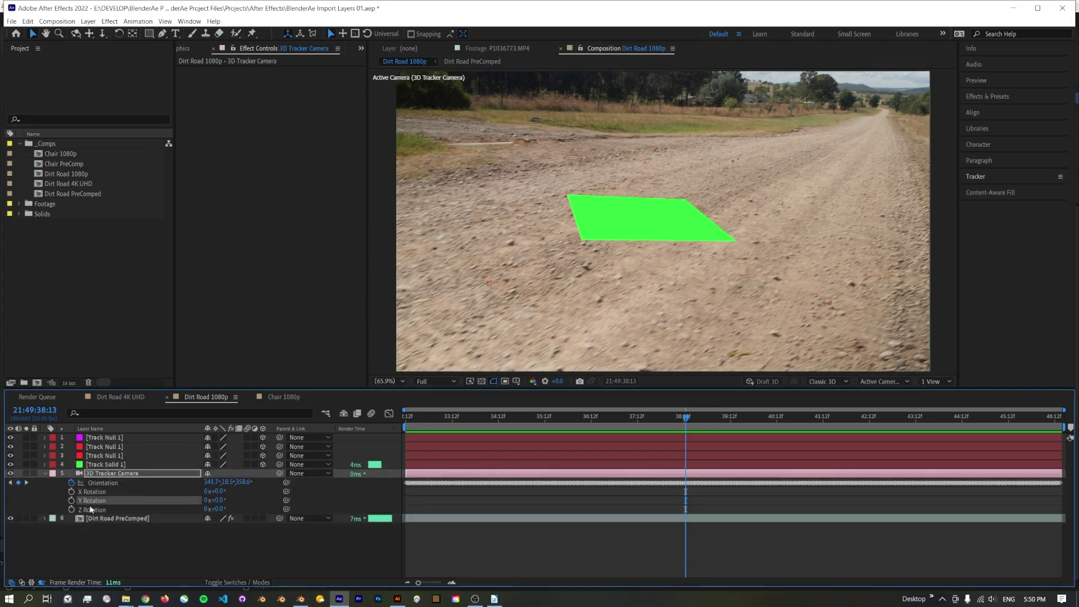
left_click(92, 509)
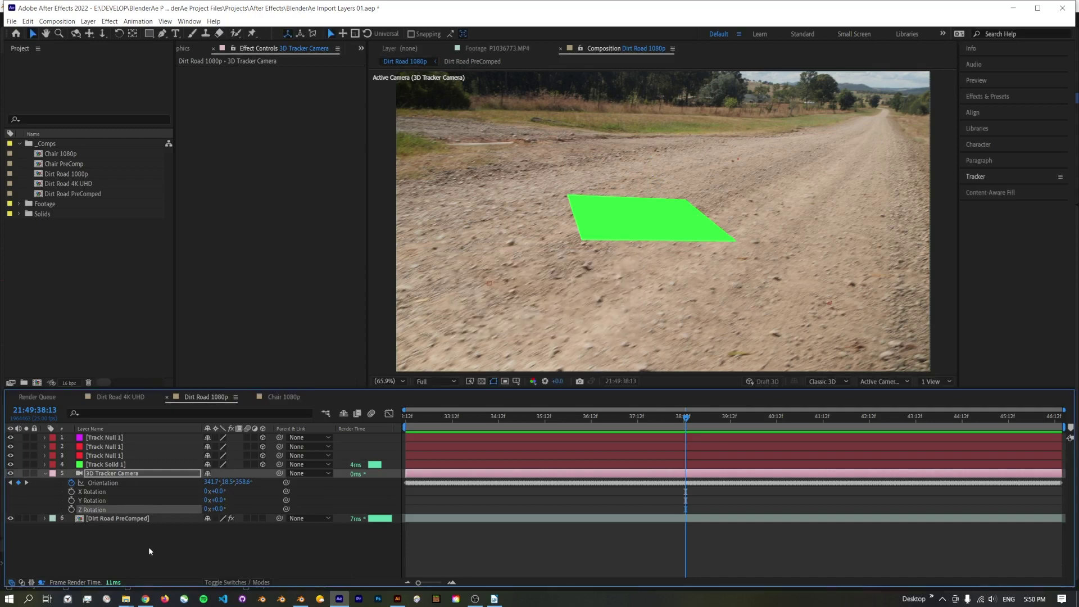
left_click(119, 533)
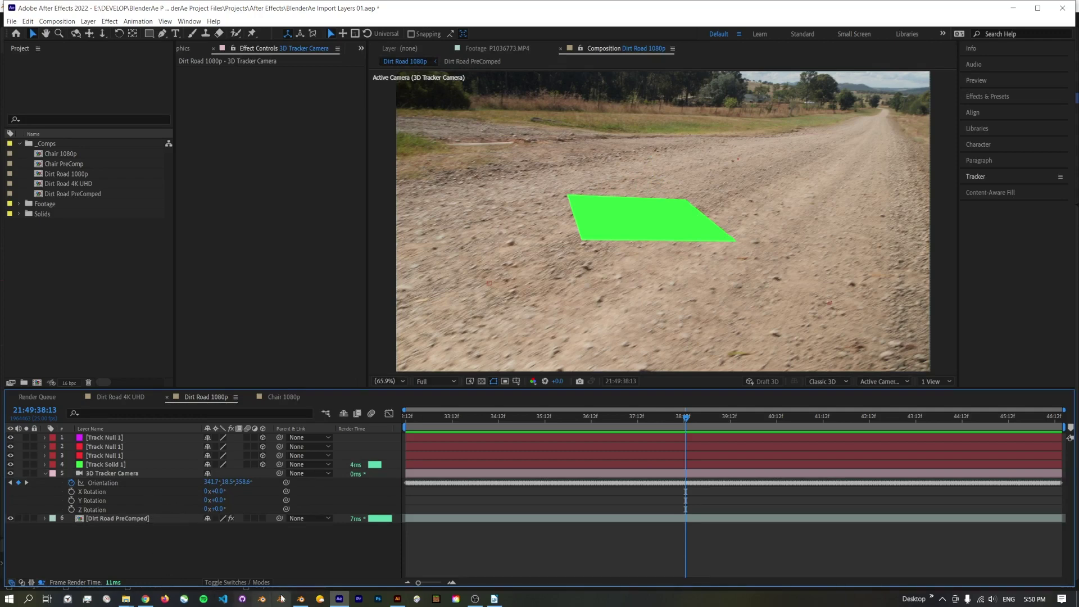
left_click(301, 599)
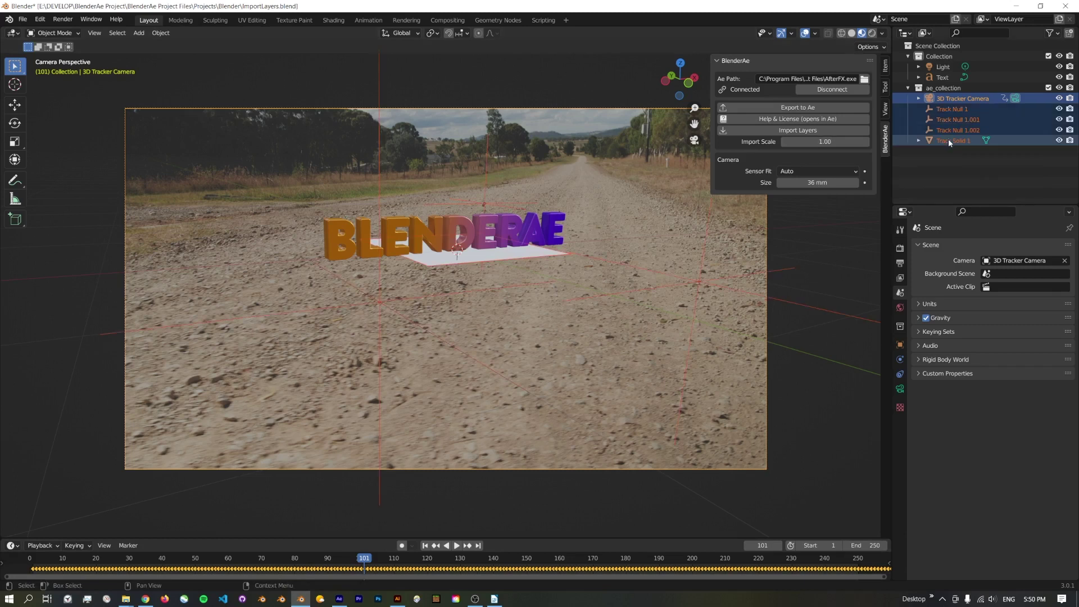
Undo the layer import in Blender and move the After Effects comp to 37:08
key("ctrl+z")
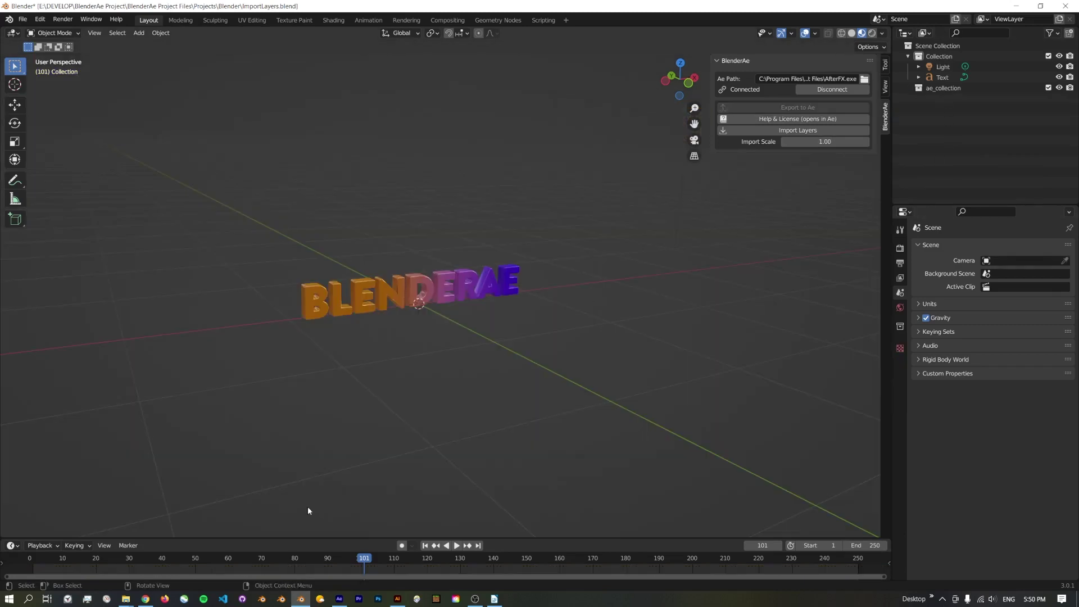
left_click(339, 599)
left_click(538, 418)
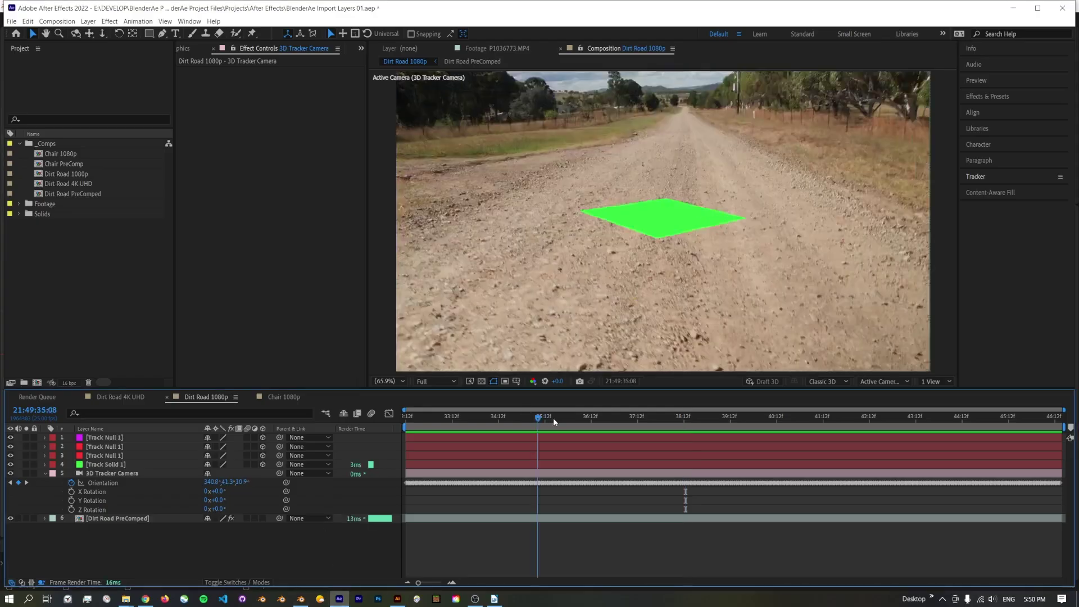
left_click_drag(553, 421, 630, 418)
Select the 3D Tracker Camera, track nulls and solid layers, then return to Blender
left_click(119, 473)
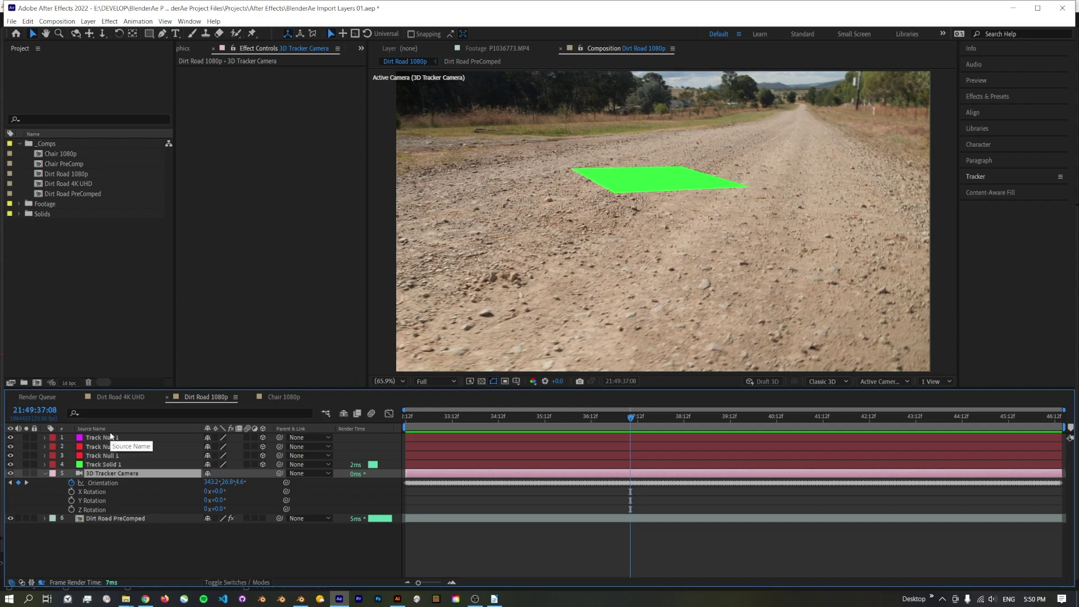
left_click(116, 442, "shift")
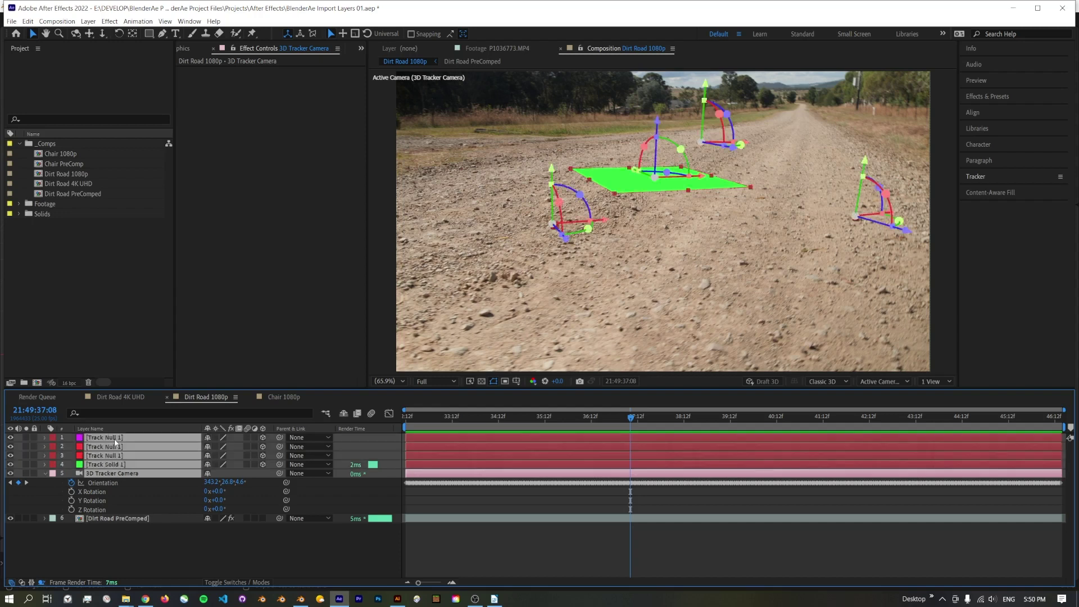
left_click(301, 598)
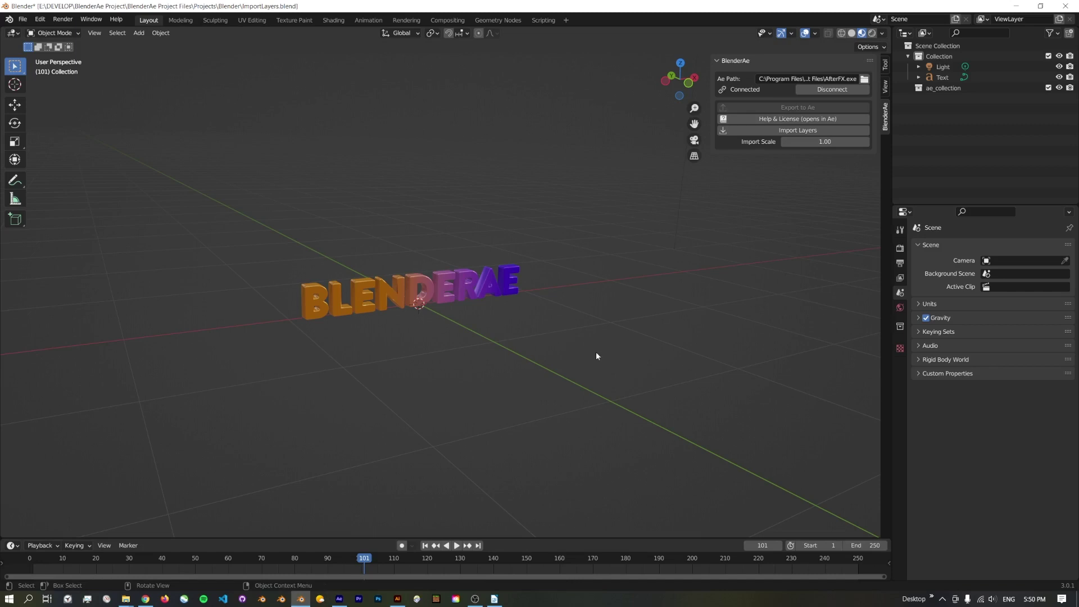
Change the BlenderAe Import Scale and import the selected After Effects layers
left_click(825, 142)
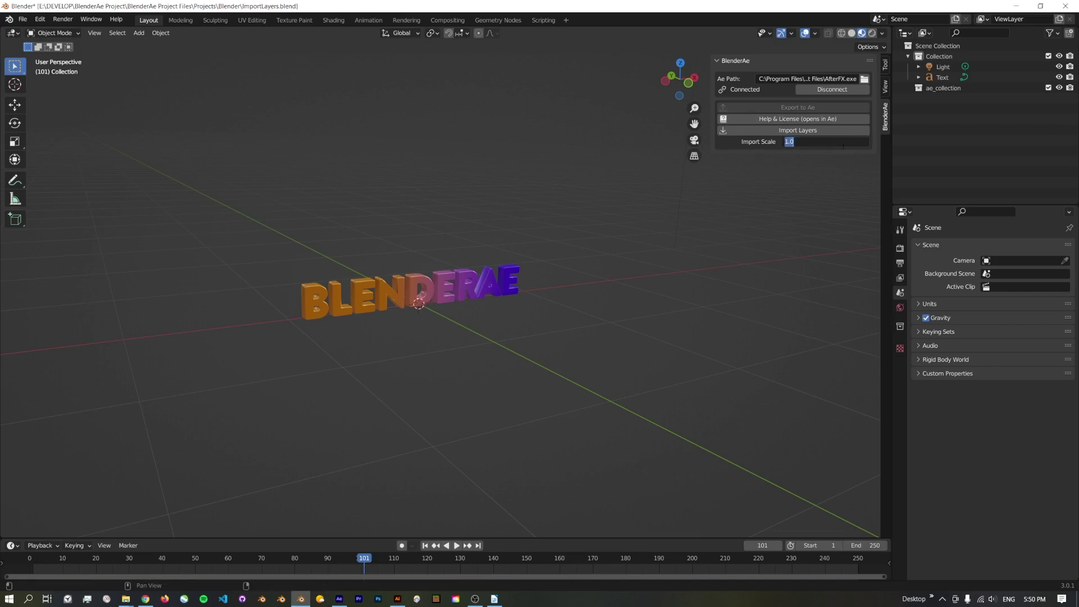
key("Return")
left_click(808, 132)
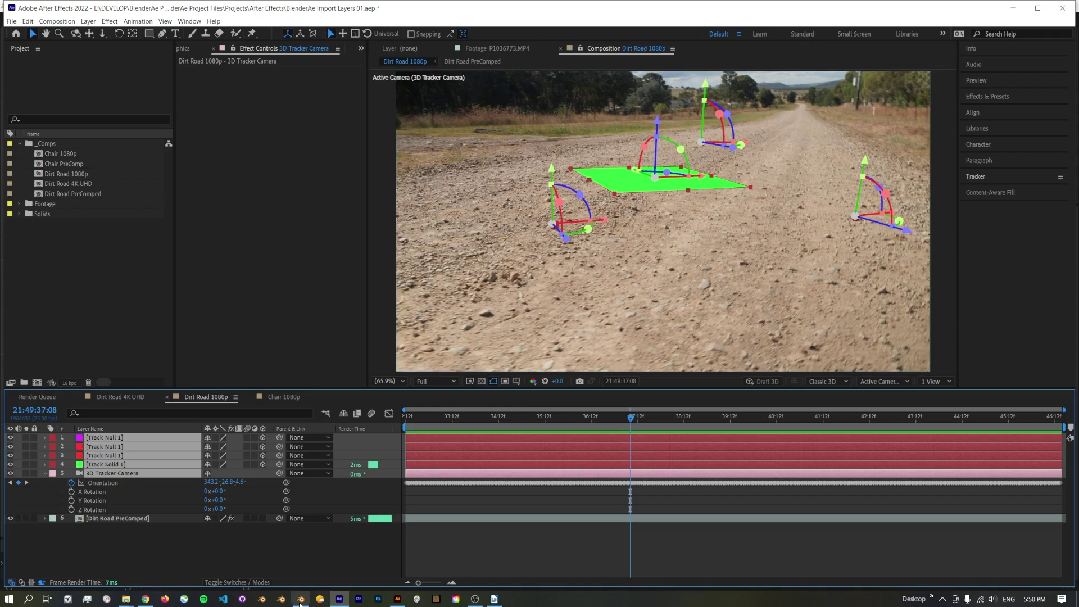
left_click(301, 599)
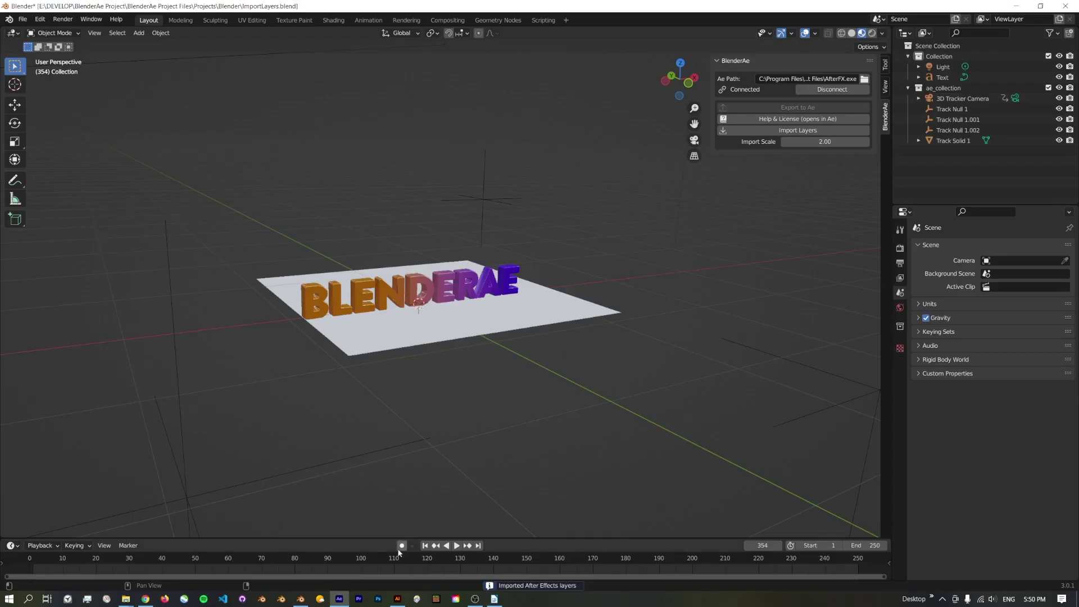
Select the imported tracker camera and play its animation between frames 73 and 62
scroll(640, 263, "down", 5)
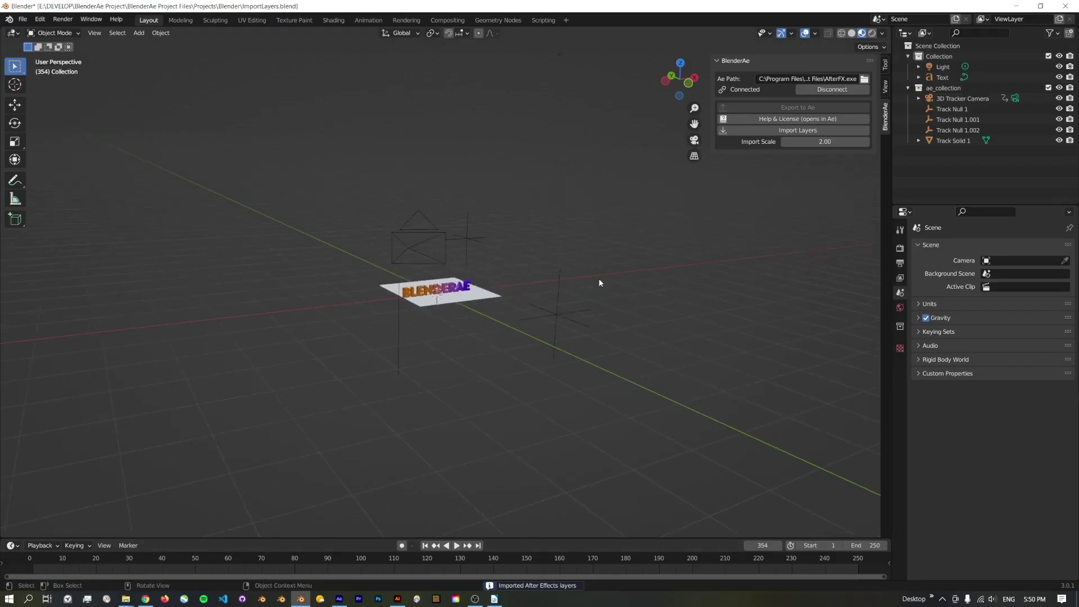
middle_click_drag(596, 279, 538, 301)
left_click(288, 254)
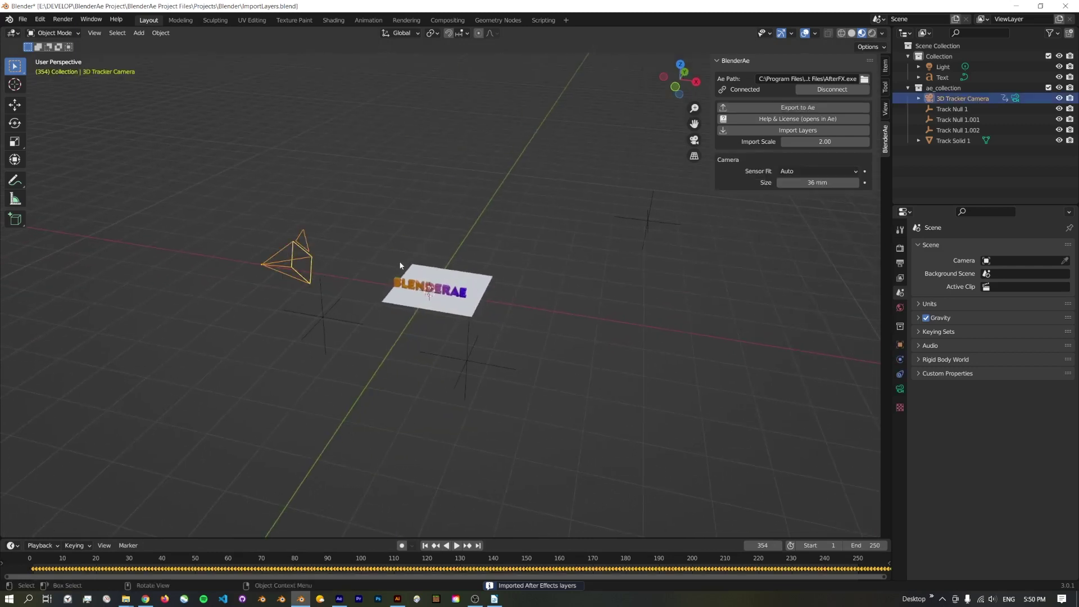
left_click_drag(112, 558, 271, 558)
key("space")
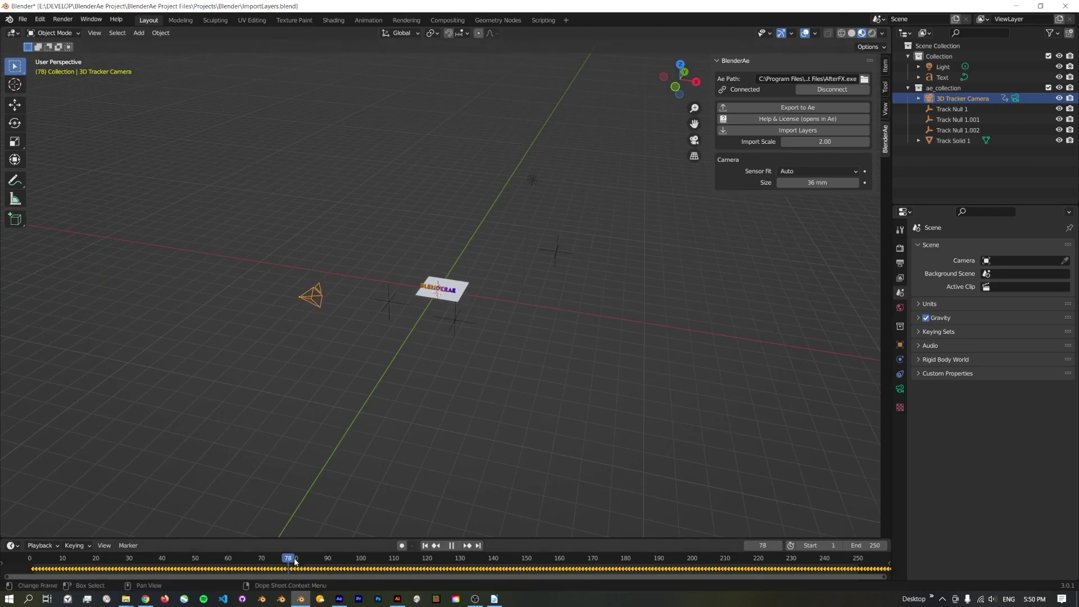
left_click_drag(510, 550, 235, 536)
key("space")
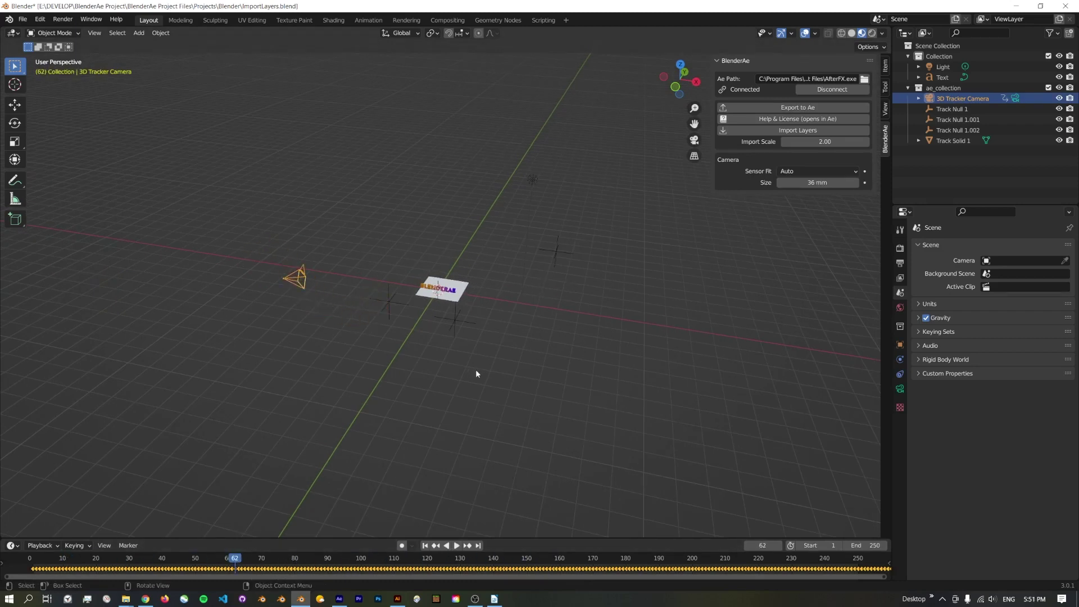
Set Import Scale to 1, re-import the layers and play to check the camera
left_click(826, 142)
type("1")
key("Return")
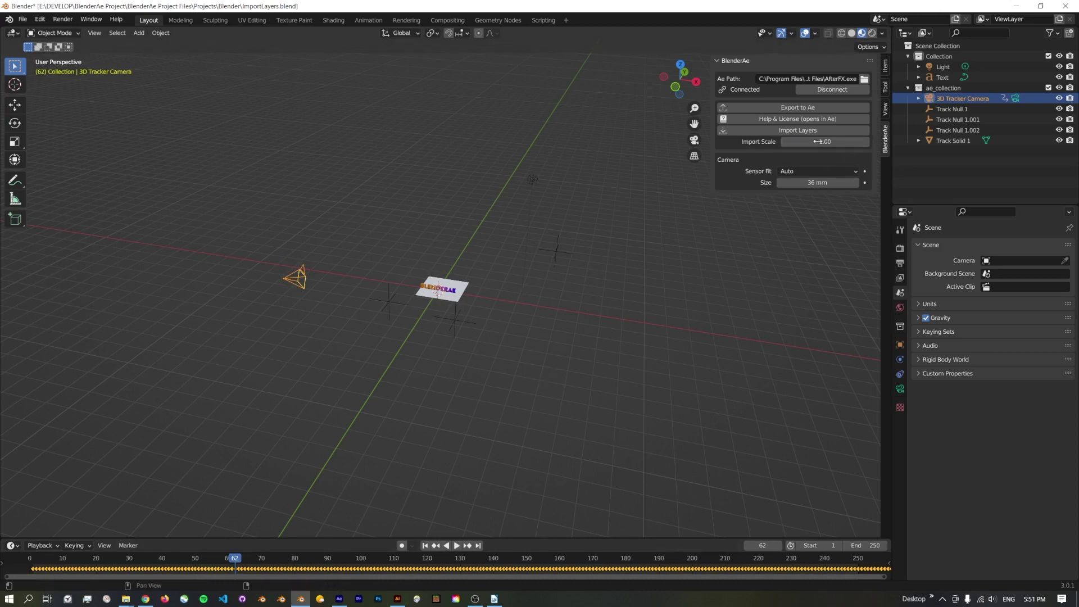
left_click(797, 130)
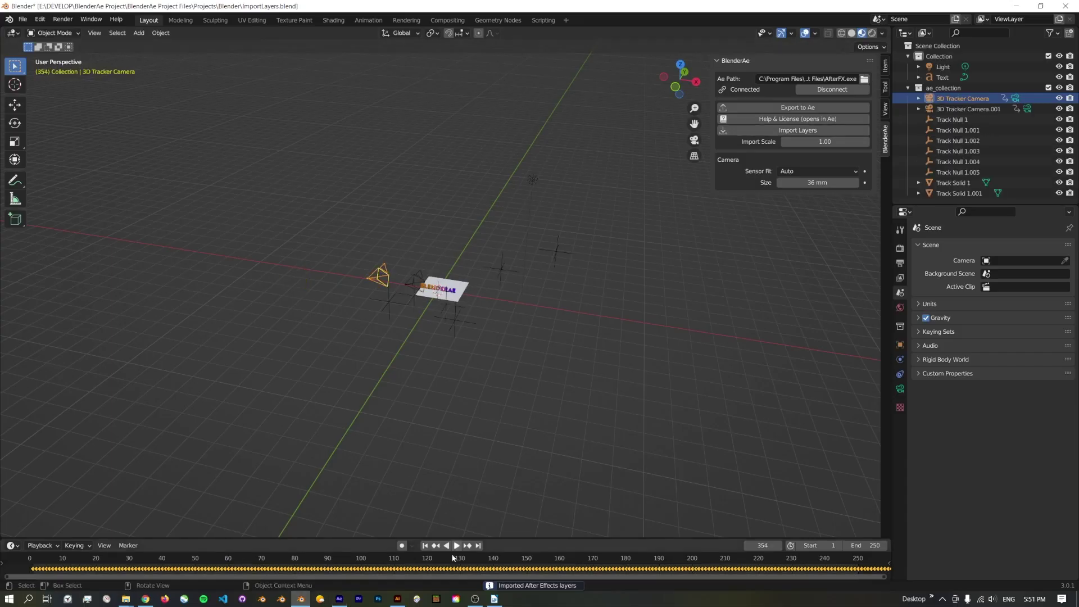
key("space")
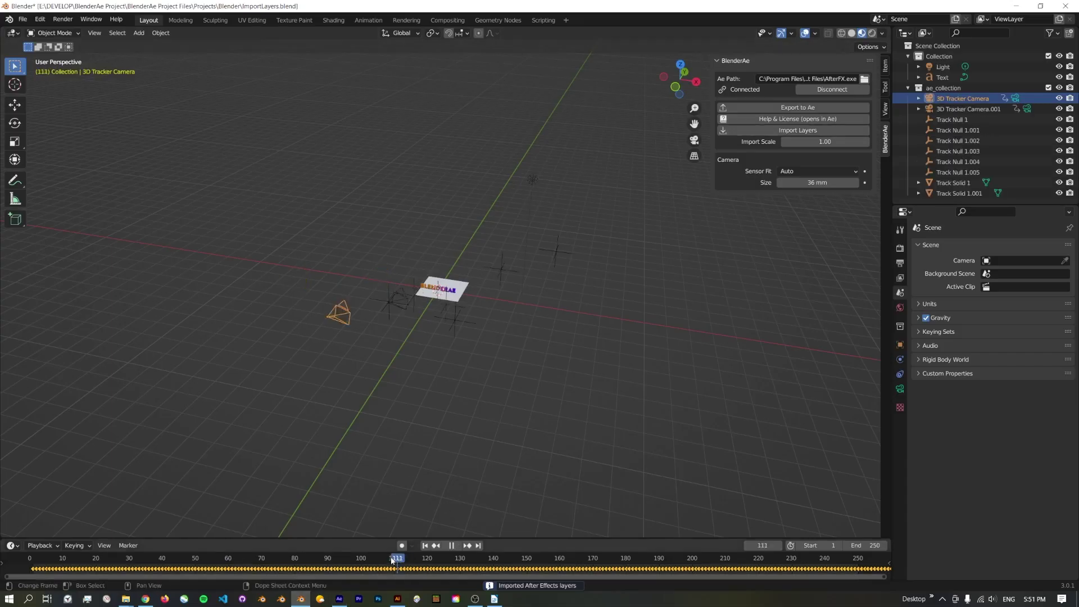
left_click_drag(424, 546, 178, 514)
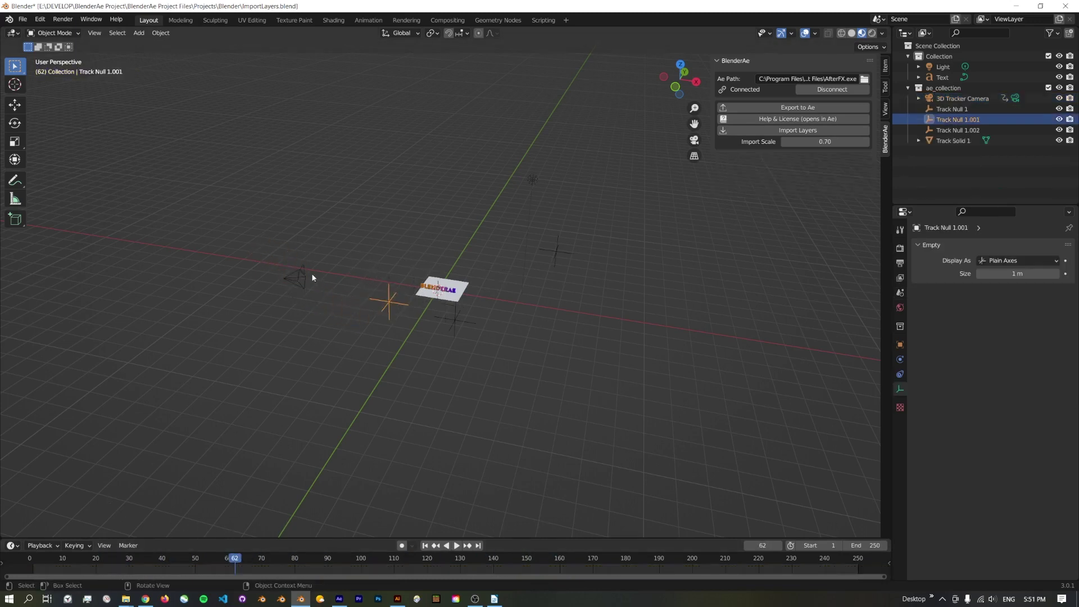
Select the tracker camera and try Sensor Fit Horizontal, then set it back to Auto
left_click(299, 277)
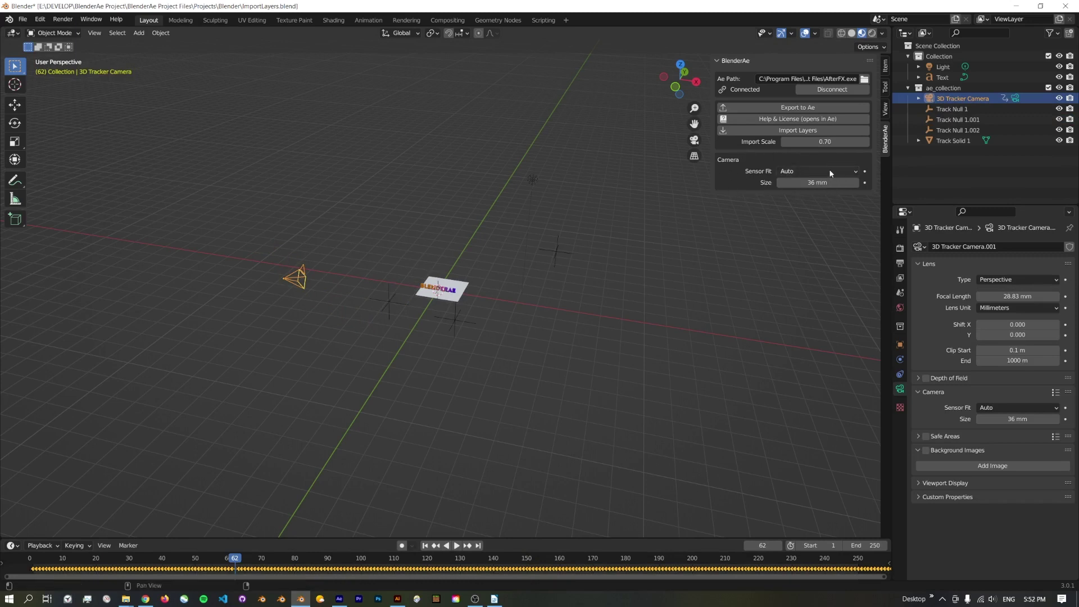
left_click(988, 405)
left_click(992, 408)
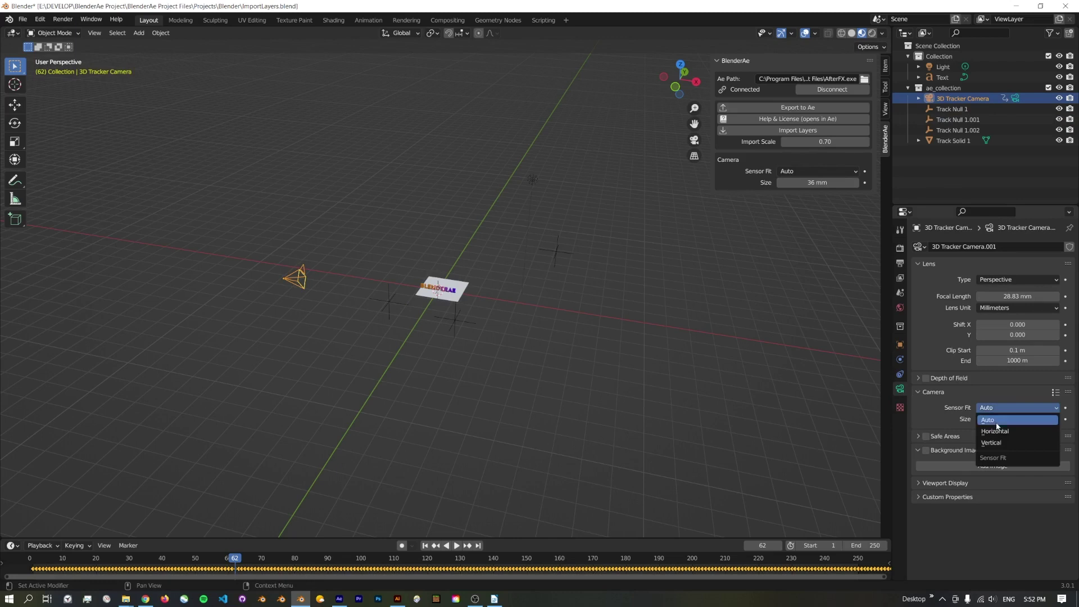
left_click(994, 431)
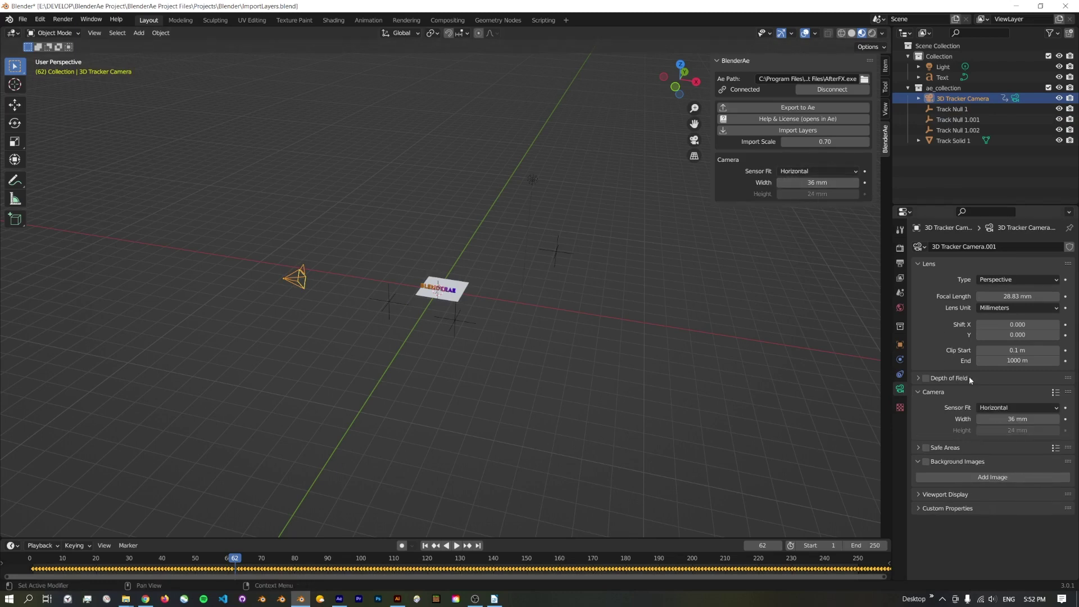
left_click(993, 409)
left_click(995, 419)
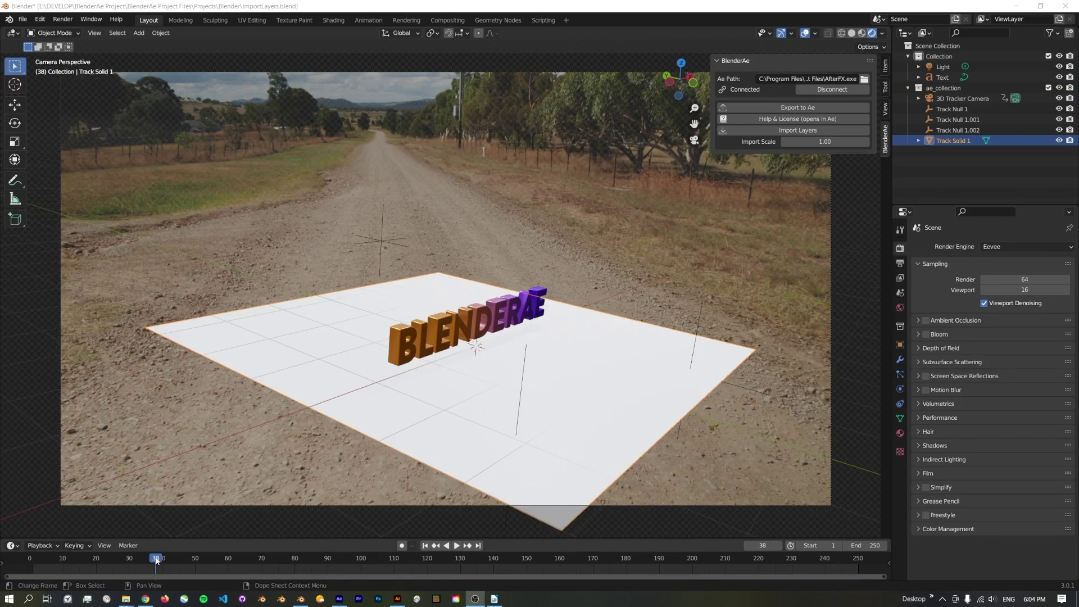
Preview the camera animation to frame 81, then switch the render engine to Cycles
key("space")
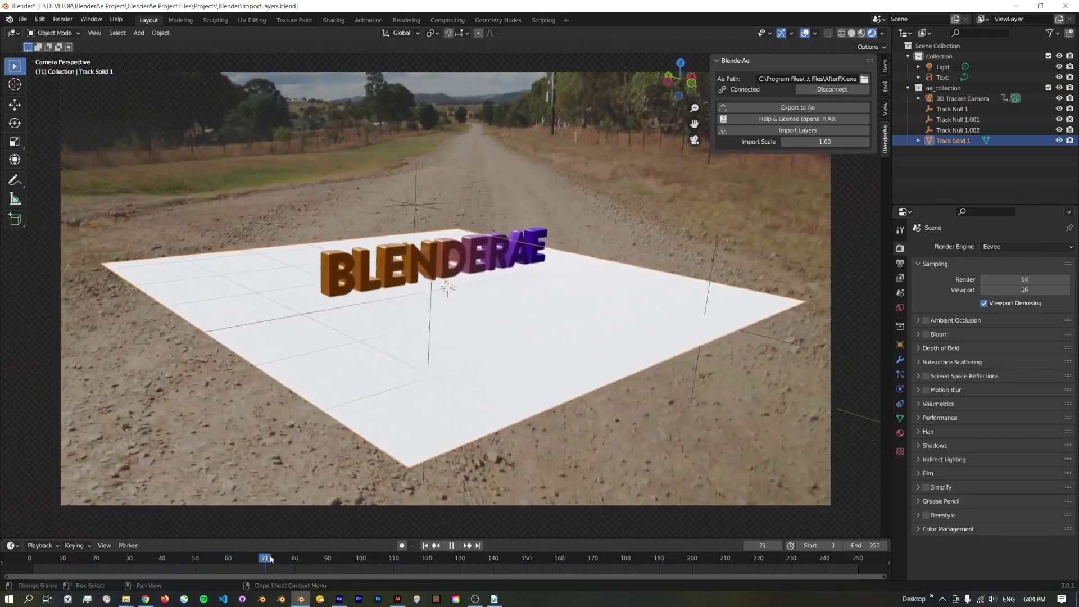
key("space")
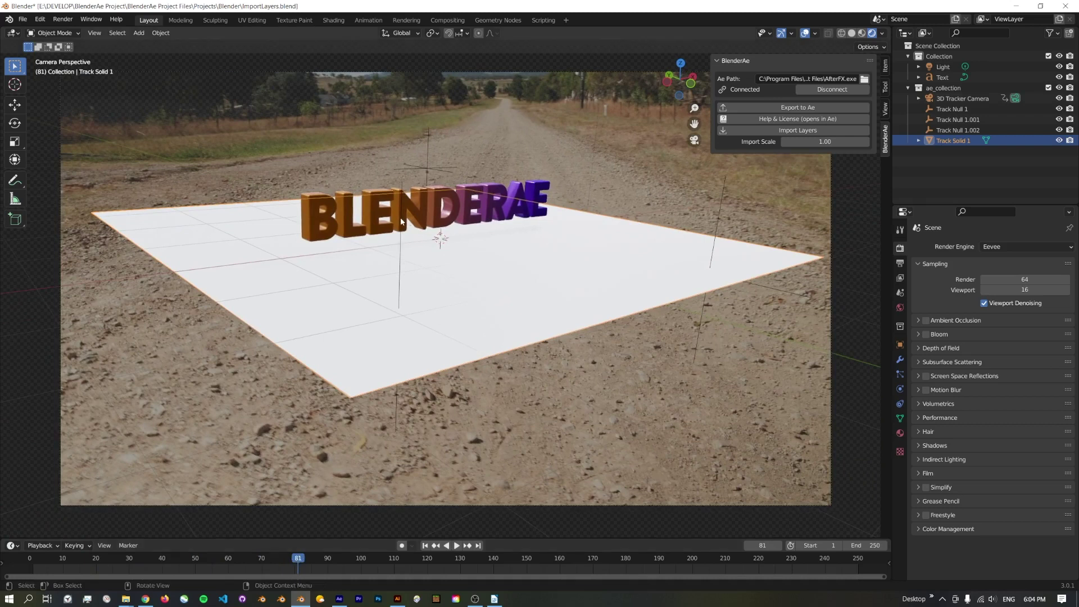
left_click(997, 247)
left_click(993, 282)
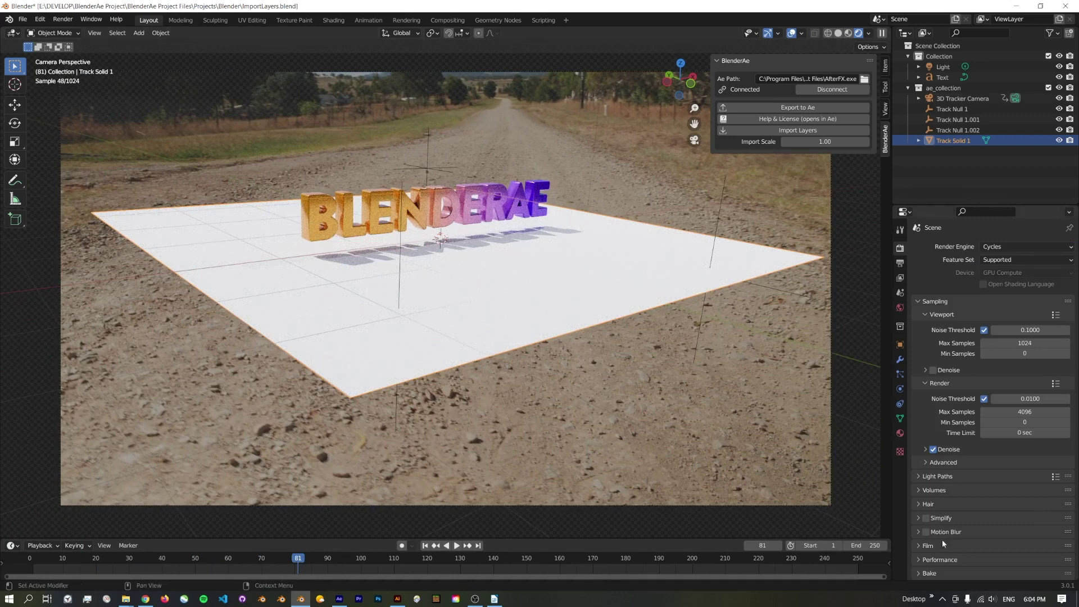
Make Track Solid 1 a Shadow Catcher and play from frame 114 to check the shadows
left_click(900, 344)
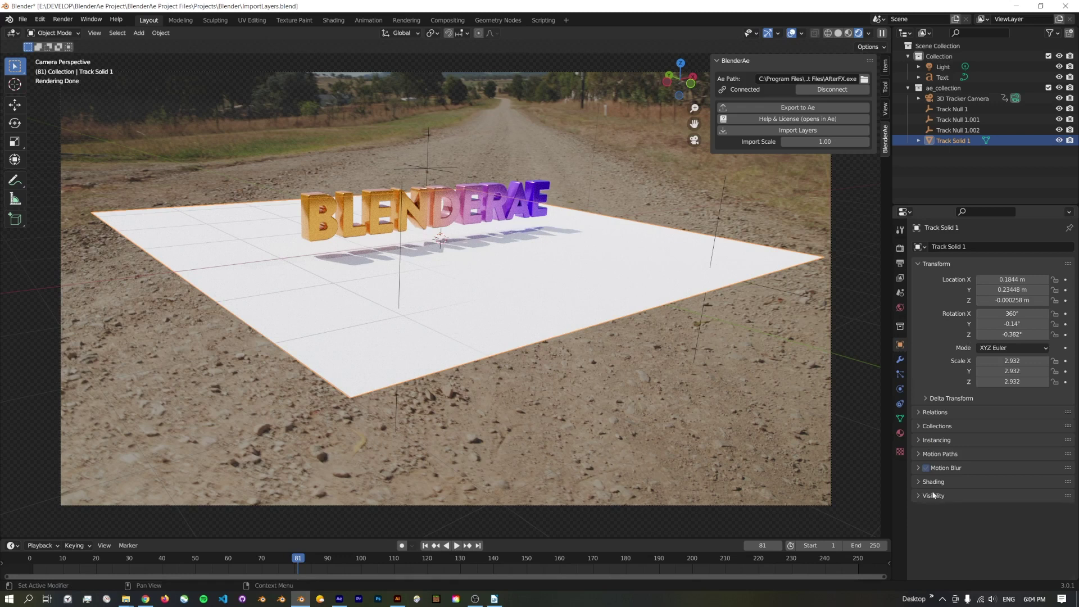
left_click(980, 548)
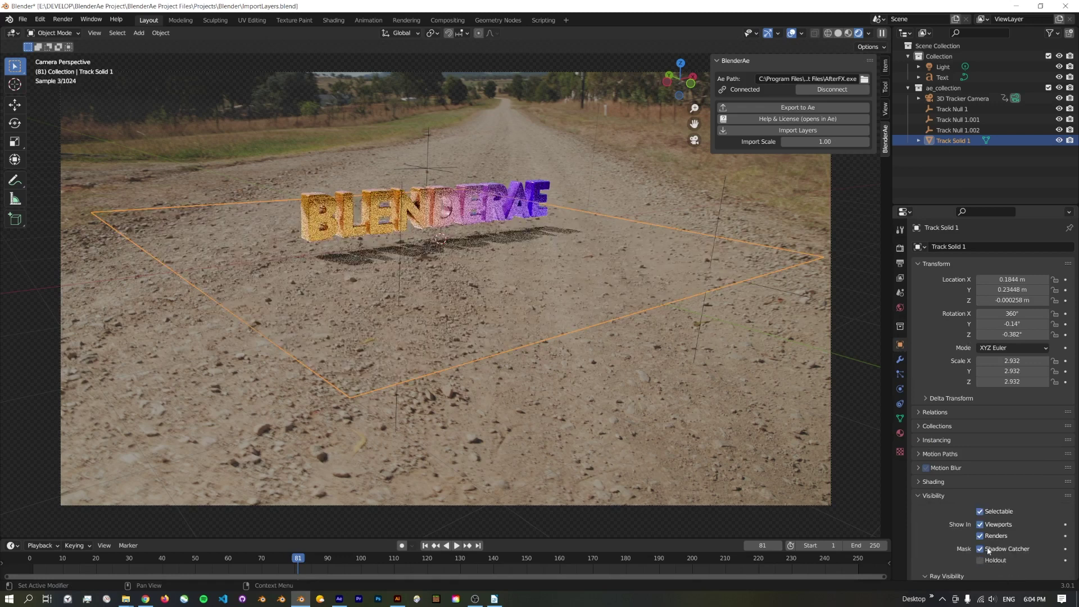
left_click_drag(298, 561, 408, 563)
key("space")
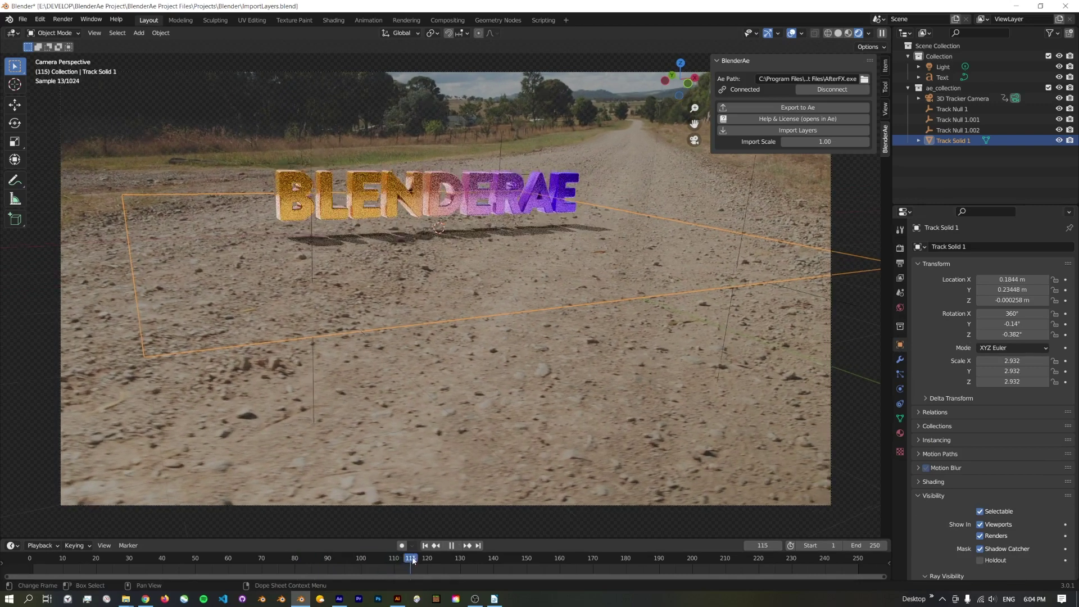
key("space")
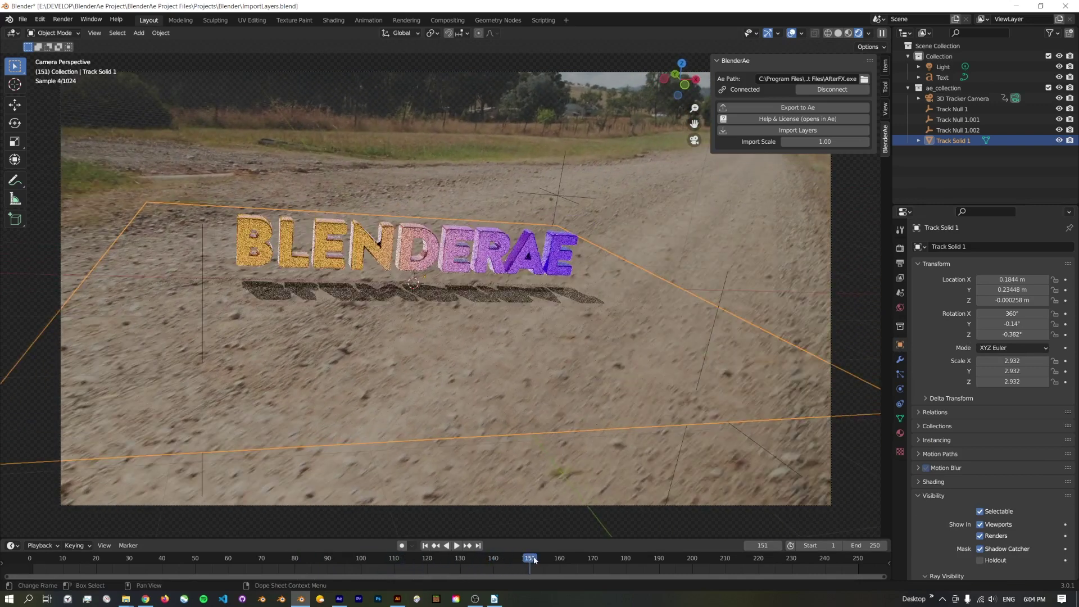